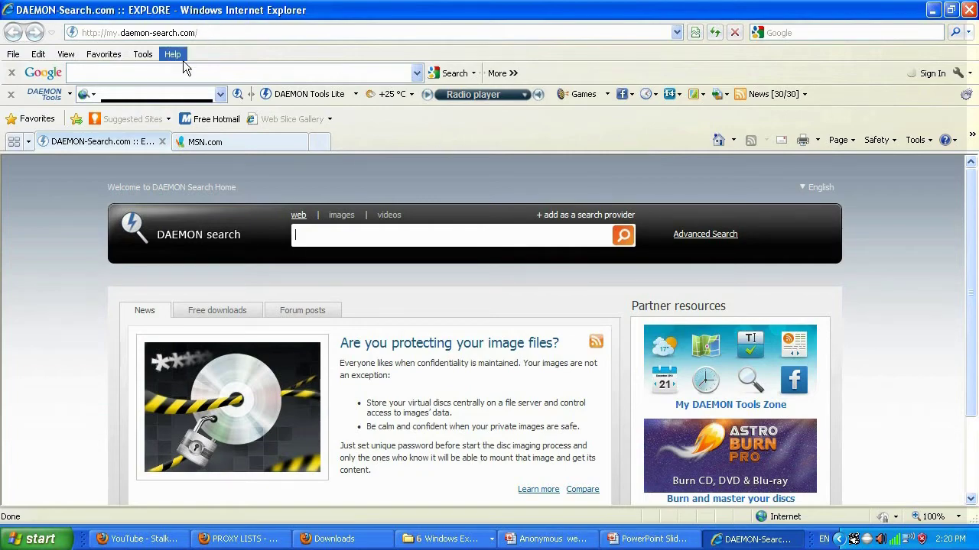
Open the LAN Settings dialog from Internet Options' Connections tab, showing the disabled 187.44.99.77:3128 proxy
{"action": "left_click", "coordinate": [141, 55]}
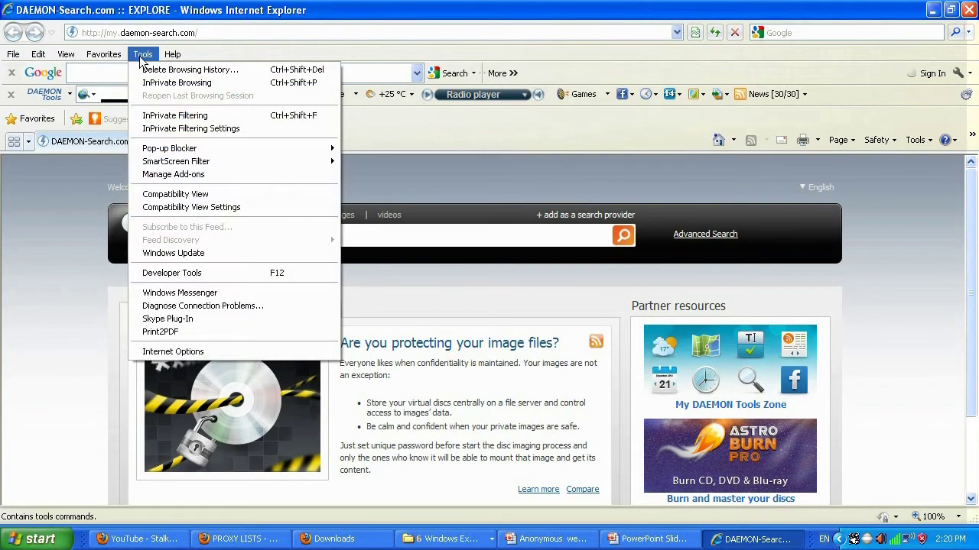
{"action": "left_click", "coordinate": [202, 351]}
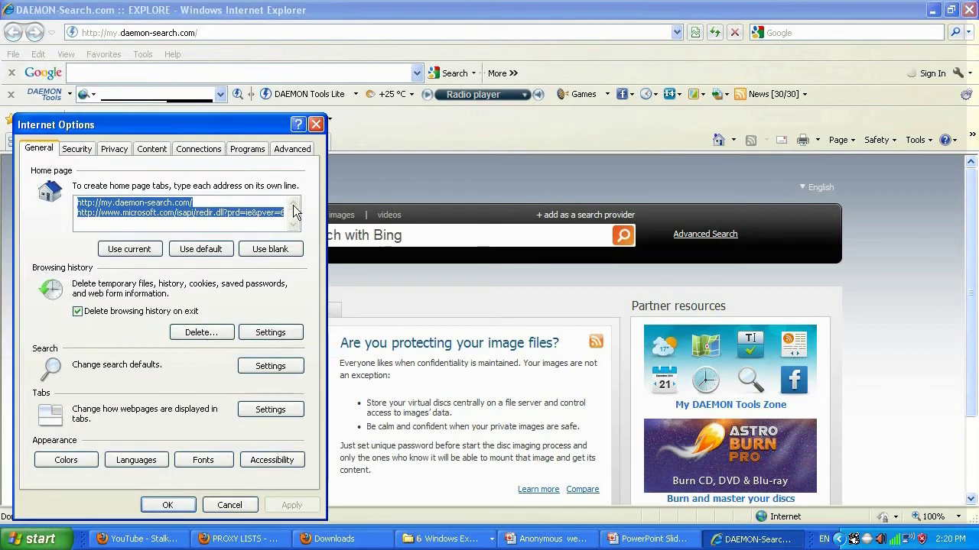
{"action": "left_click_drag", "start_coordinate": [216, 131], "coordinate": [567, 87]}
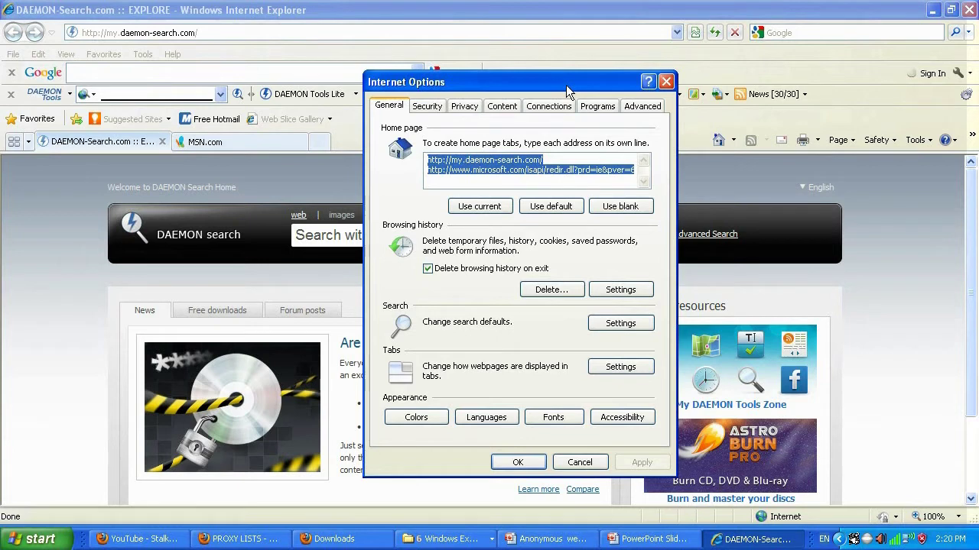
{"action": "left_click", "coordinate": [548, 106]}
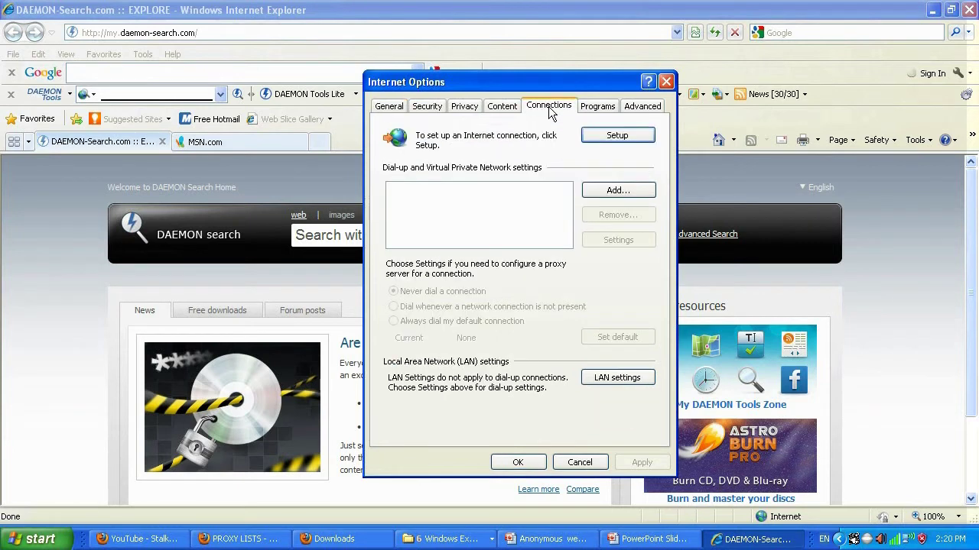
{"action": "left_click", "coordinate": [614, 380]}
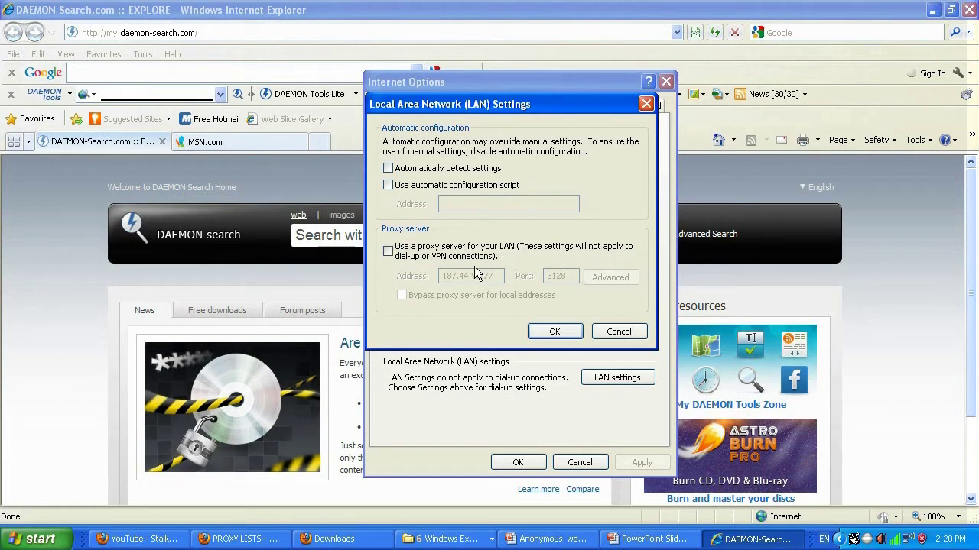
Enable 'Use a proxy server' and copy the first listed proxy, 80.193.72.145:80, from Firefox
{"action": "left_click", "coordinate": [388, 252]}
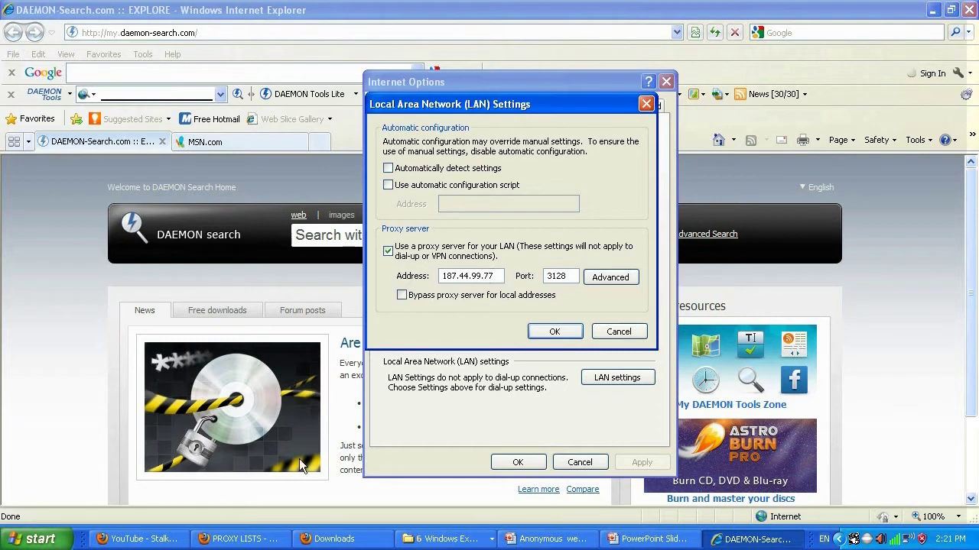
{"action": "left_click", "coordinate": [259, 540]}
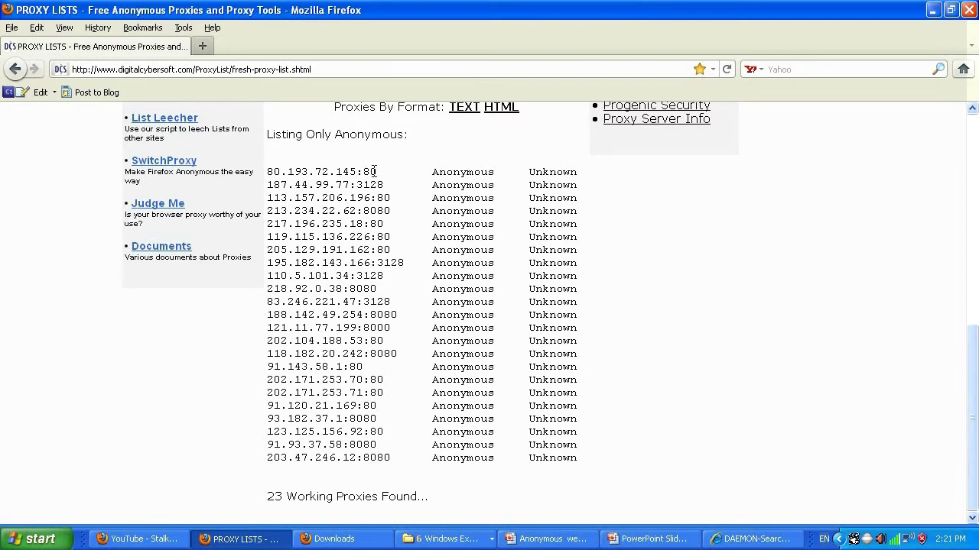
{"action": "left_click_drag", "start_coordinate": [377, 171], "coordinate": [268, 168]}
{"action": "key", "text": "ctrl+c"}
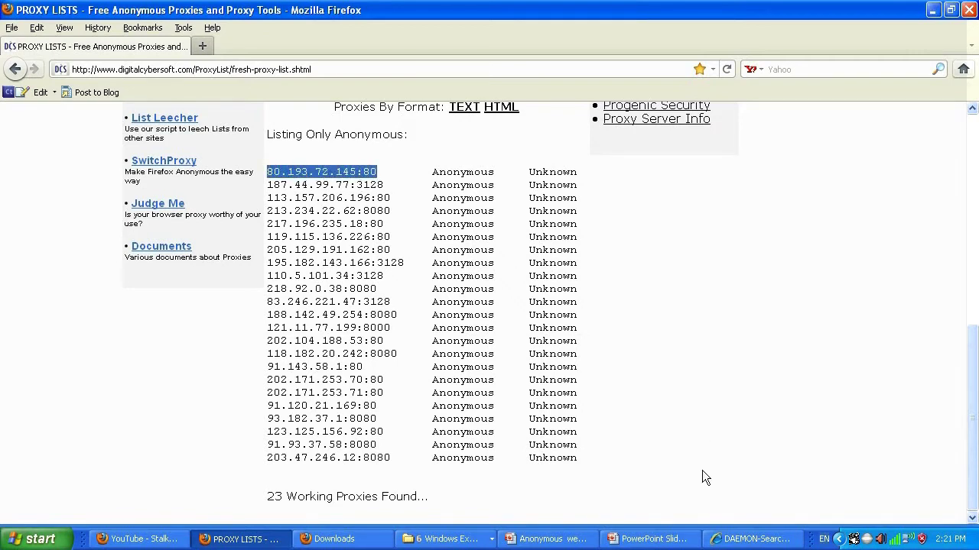
{"action": "left_click", "coordinate": [749, 539]}
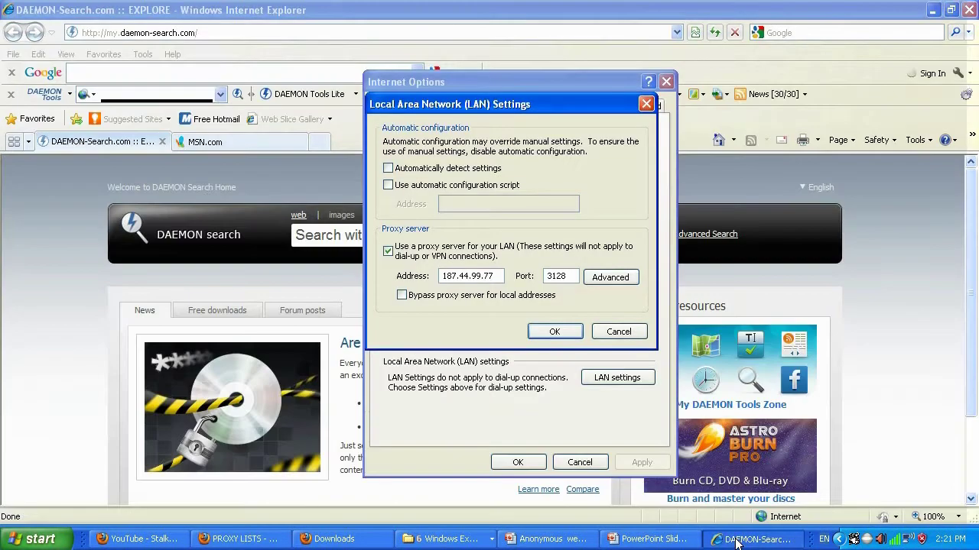
Set the proxy address to 80.193.72.145 with port 80 and save both dialogs
{"action": "left_click_drag", "start_coordinate": [500, 277], "coordinate": [391, 280]}
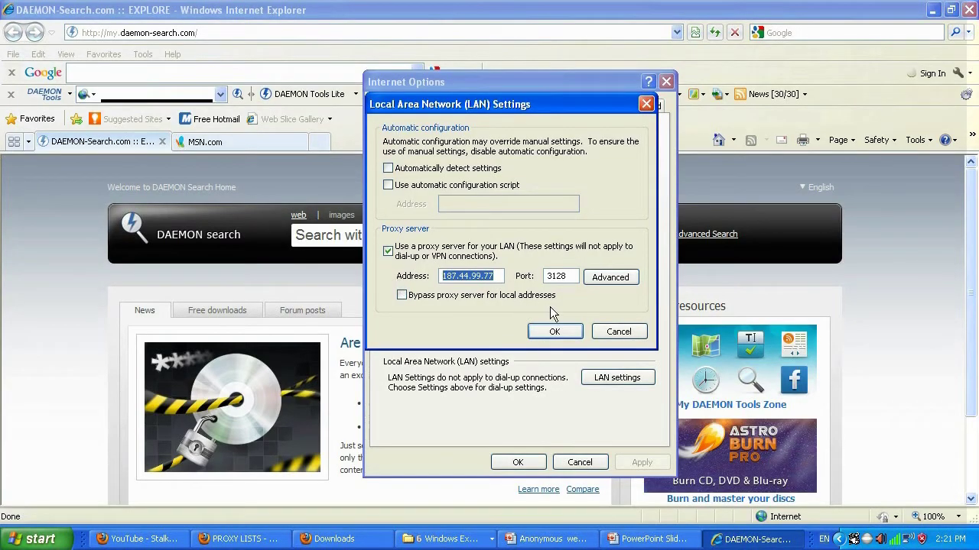
{"action": "key", "text": "ctrl+v"}
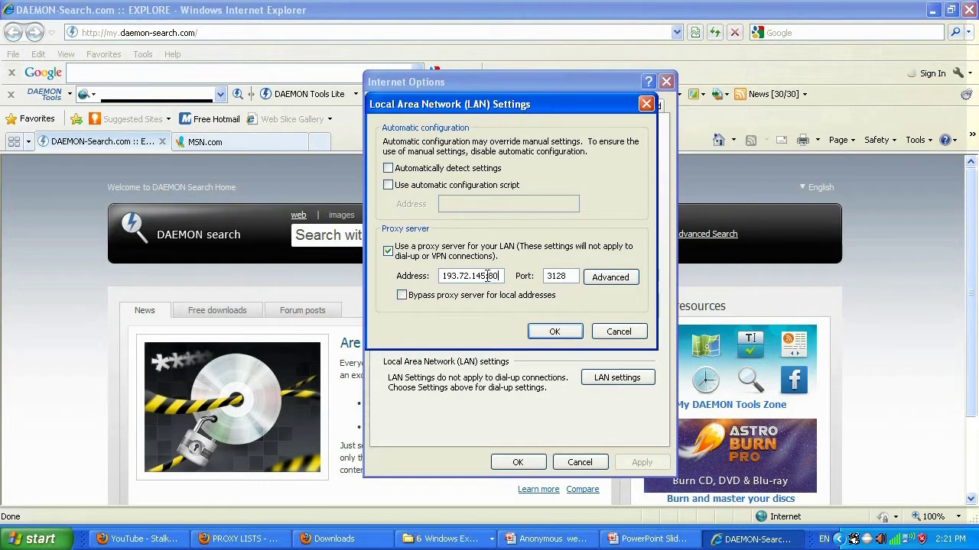
{"action": "key", "text": "BackSpace"}
{"action": "key", "text": "BackSpace"}
{"action": "key", "text": "BackSpace"}
{"action": "left_click_drag", "start_coordinate": [573, 276], "coordinate": [535, 277]}
{"action": "type", "text": "80"}
{"action": "left_click", "coordinate": [554, 333]}
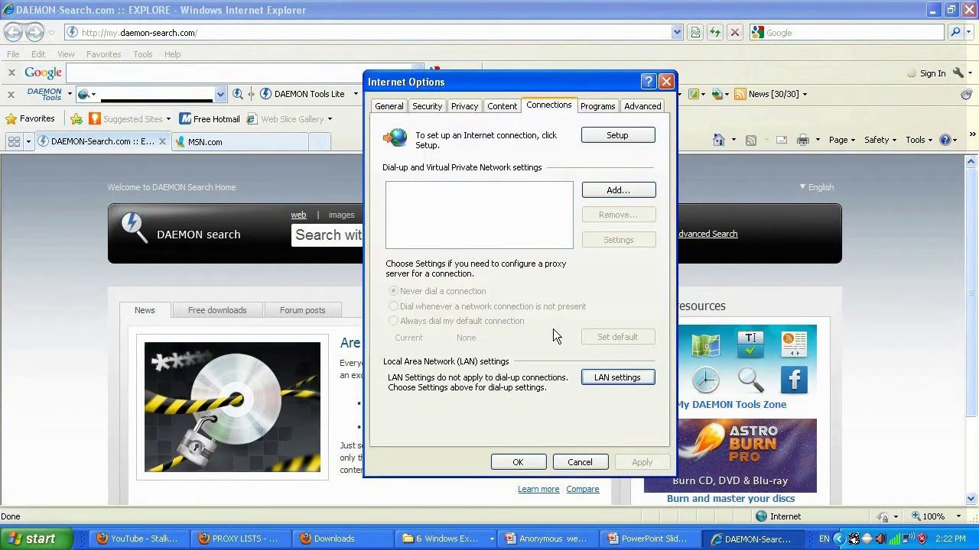
{"action": "left_click", "coordinate": [519, 463]}
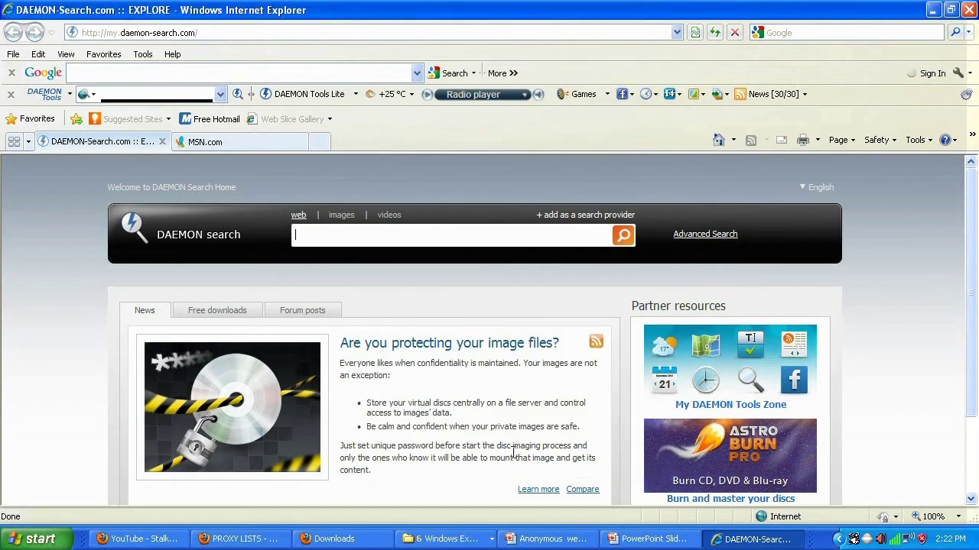
{"action": "left_click", "coordinate": [284, 34]}
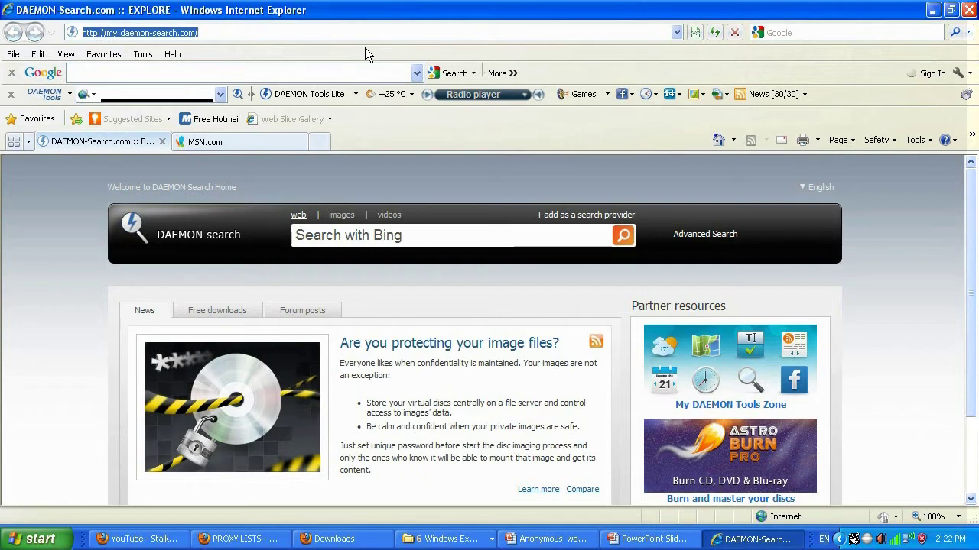
{"action": "type", "text": "www"}
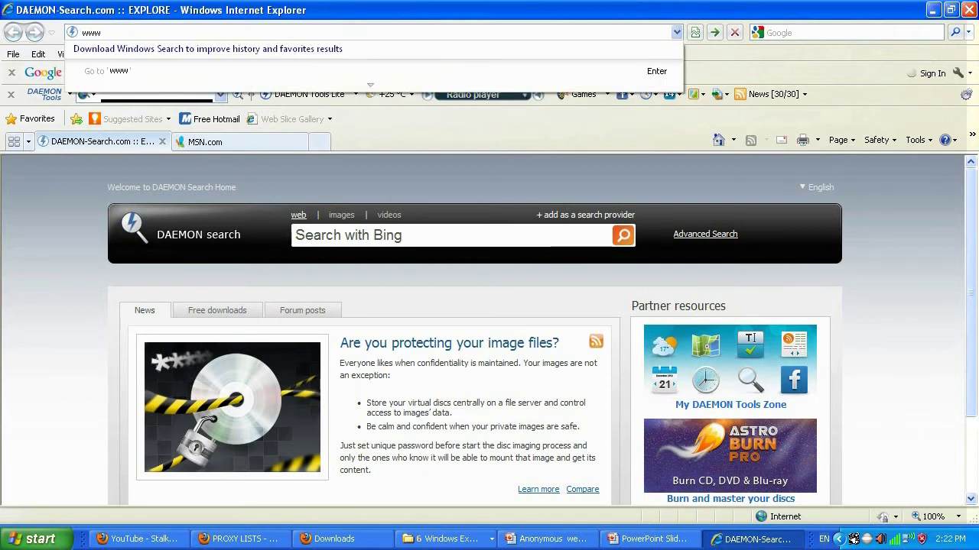
{"action": "type", "text": ".whatismyipaddres"}
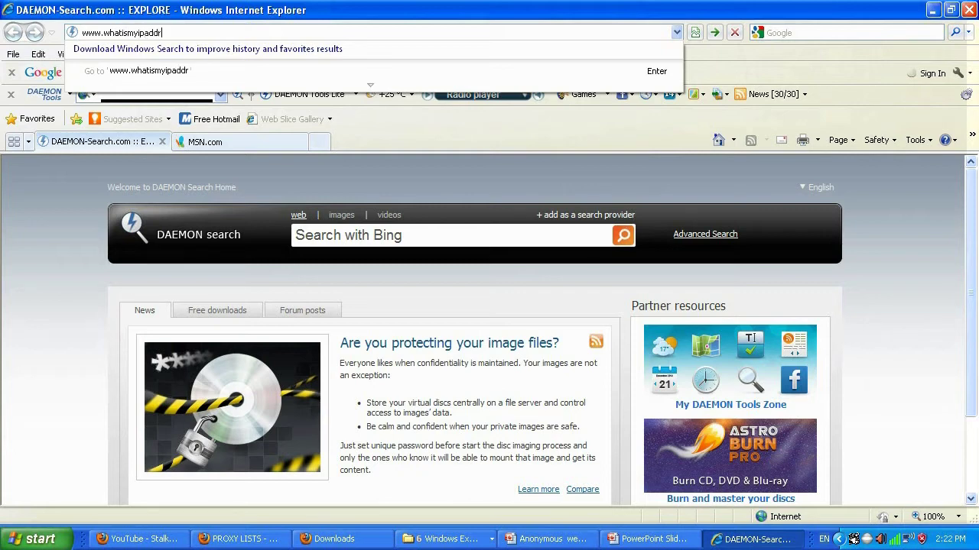
{"action": "type", "text": "s.com"}
{"action": "key", "text": "Return"}
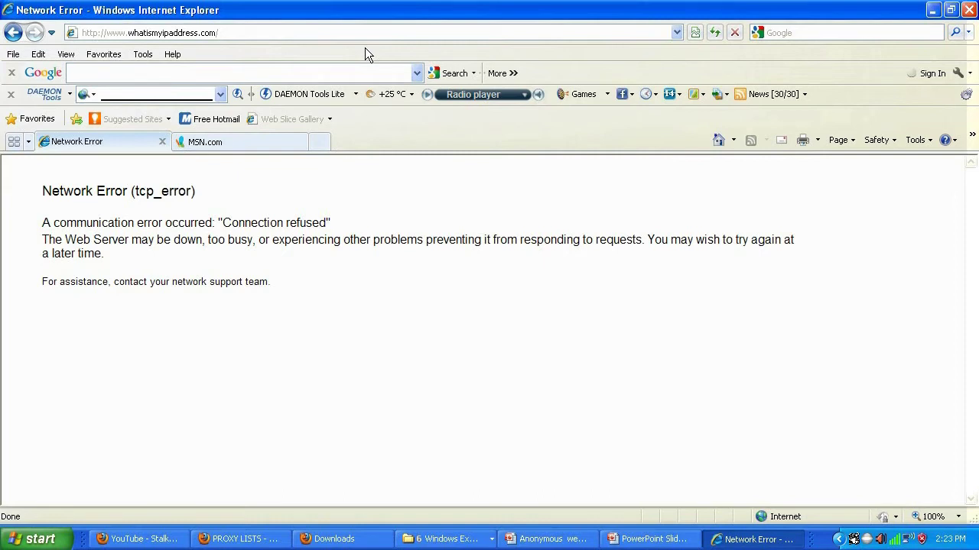
{"action": "left_click", "coordinate": [239, 539]}
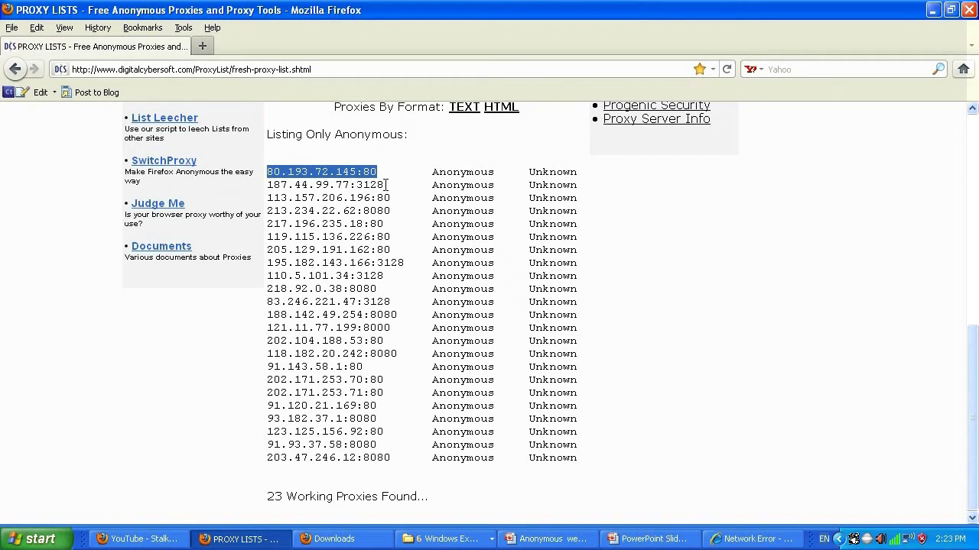
Select the second proxy entry 187.44.99.77:3128 in Firefox, then return to Internet Explorer
{"action": "left_click_drag", "start_coordinate": [388, 184], "coordinate": [268, 194]}
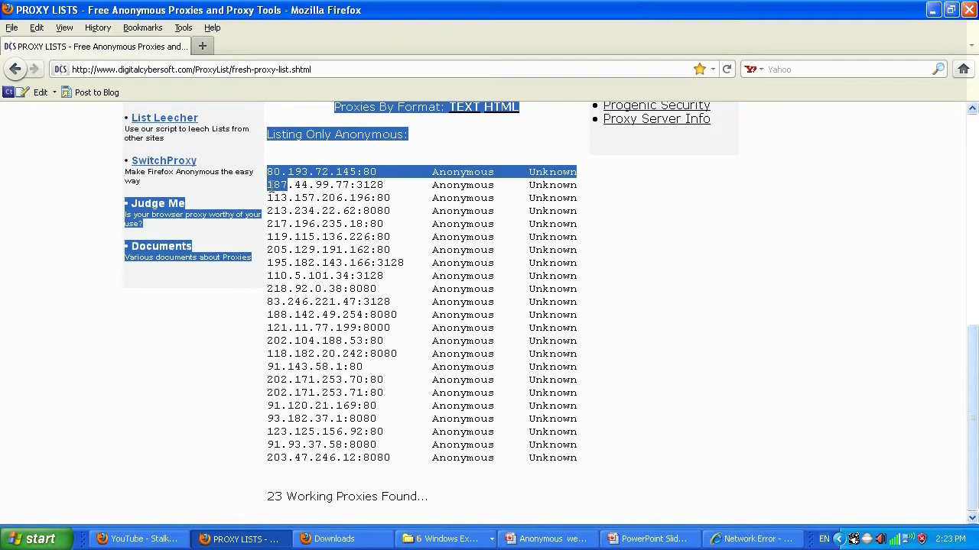
{"action": "left_click", "coordinate": [383, 185]}
{"action": "left_click_drag", "start_coordinate": [349, 185], "coordinate": [267, 185]}
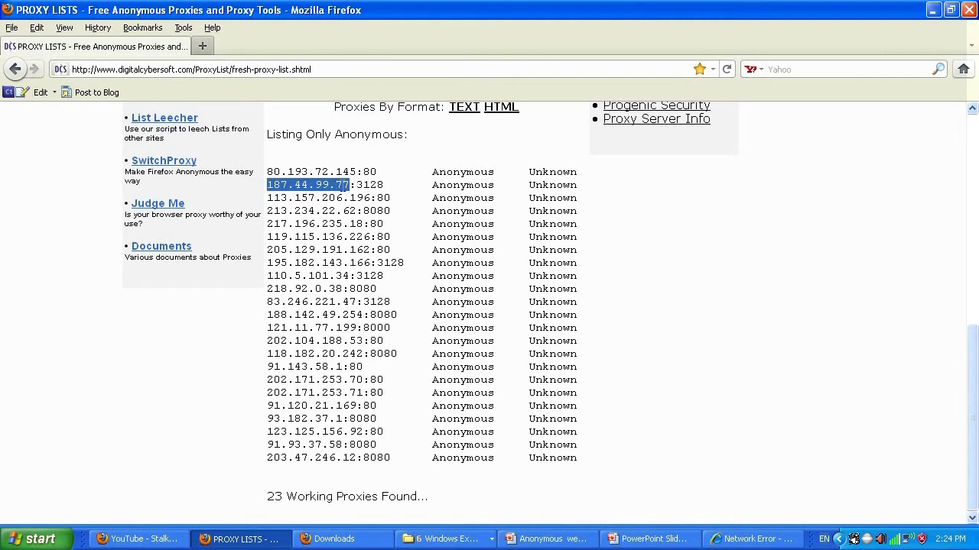
{"action": "left_click", "coordinate": [356, 181]}
{"action": "left_click_drag", "start_coordinate": [356, 181], "coordinate": [383, 184]}
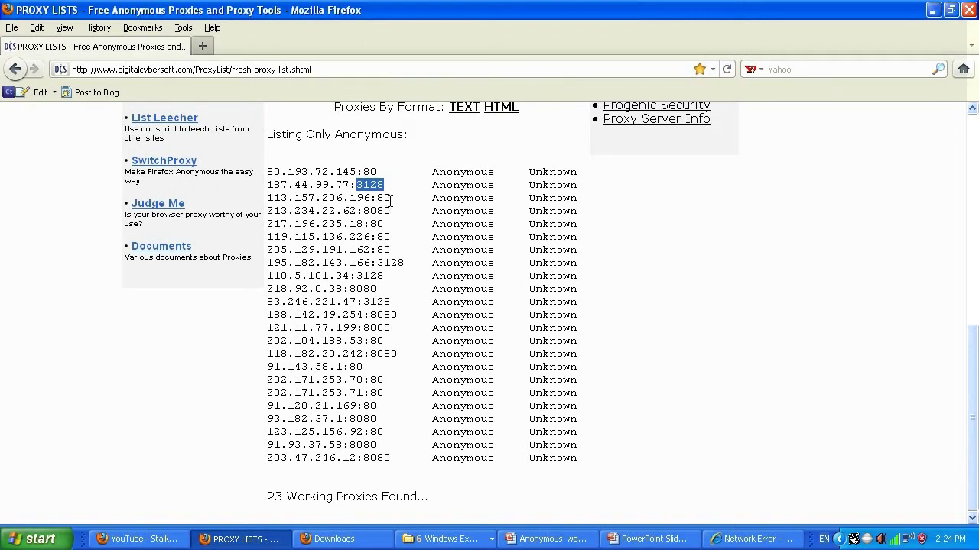
{"action": "left_click", "coordinate": [387, 183]}
{"action": "left_click_drag", "start_coordinate": [387, 184], "coordinate": [266, 185]}
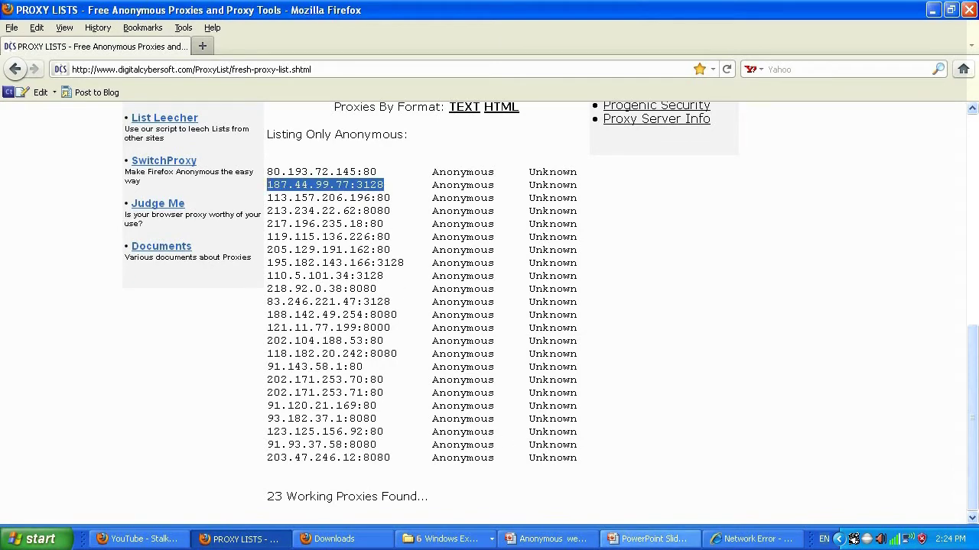
{"action": "left_click", "coordinate": [753, 539]}
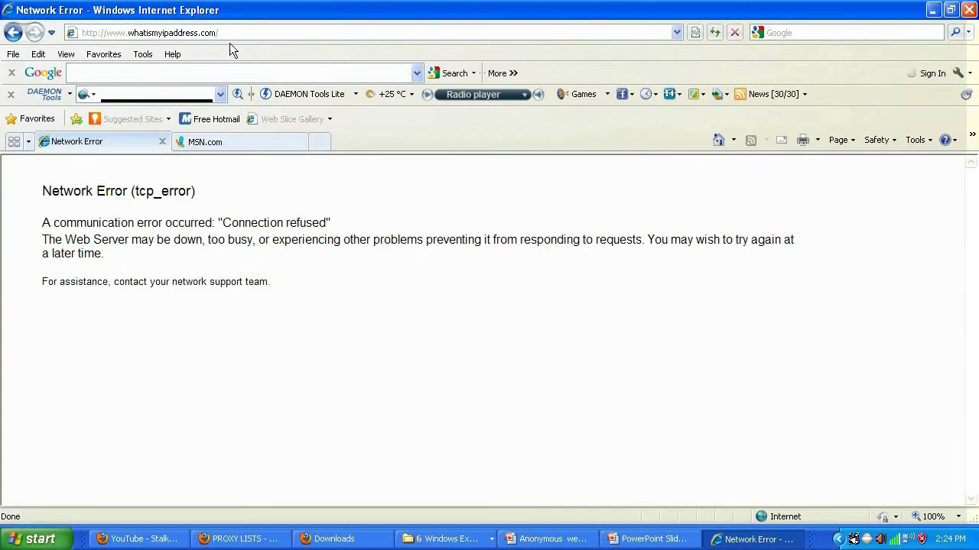
Open the LAN Settings dialog via Internet Options' Connections tab
{"action": "left_click", "coordinate": [133, 54]}
{"action": "left_click", "coordinate": [166, 354]}
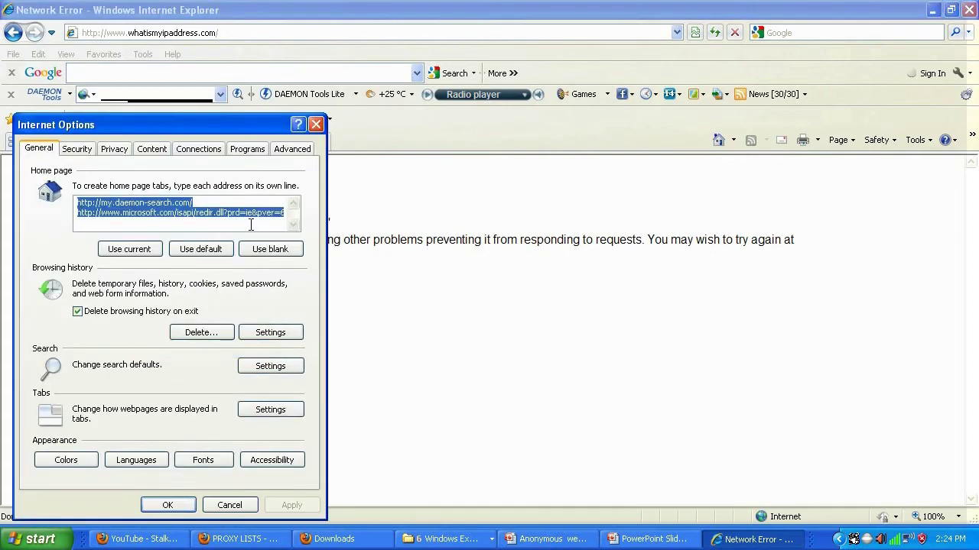
{"action": "left_click", "coordinate": [198, 148]}
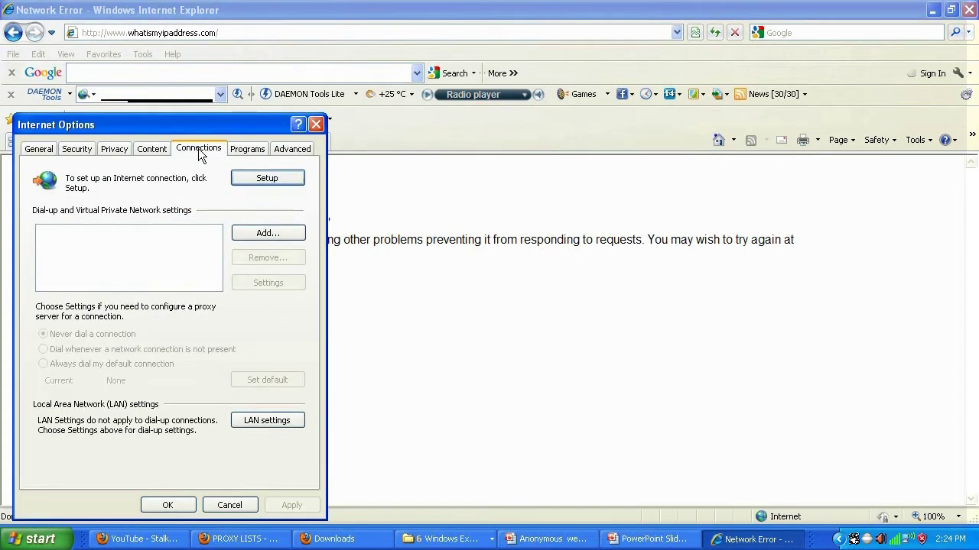
{"action": "left_click", "coordinate": [262, 426]}
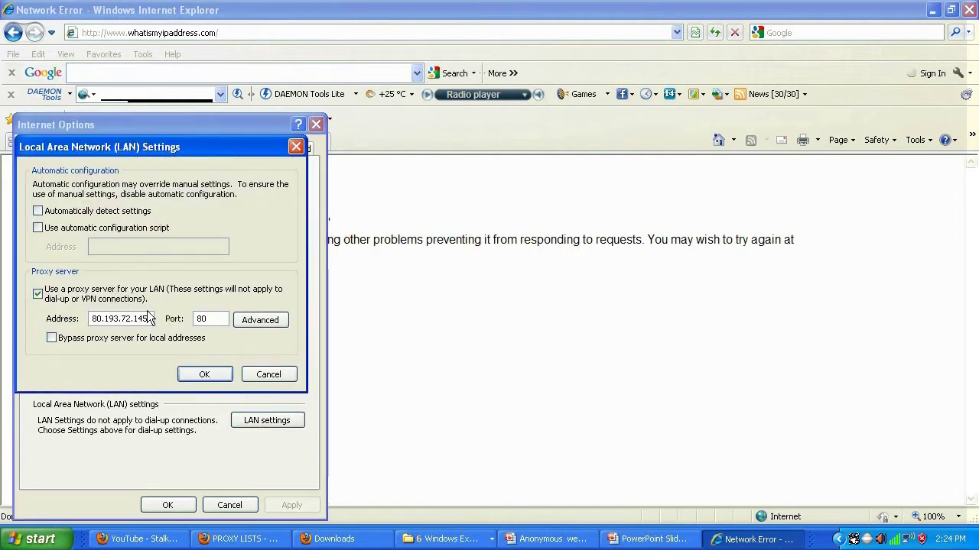
Set the proxy address to 187.44.99.77 with port 3128 and save both dialogs
{"action": "left_click_drag", "start_coordinate": [151, 318], "coordinate": [81, 320]}
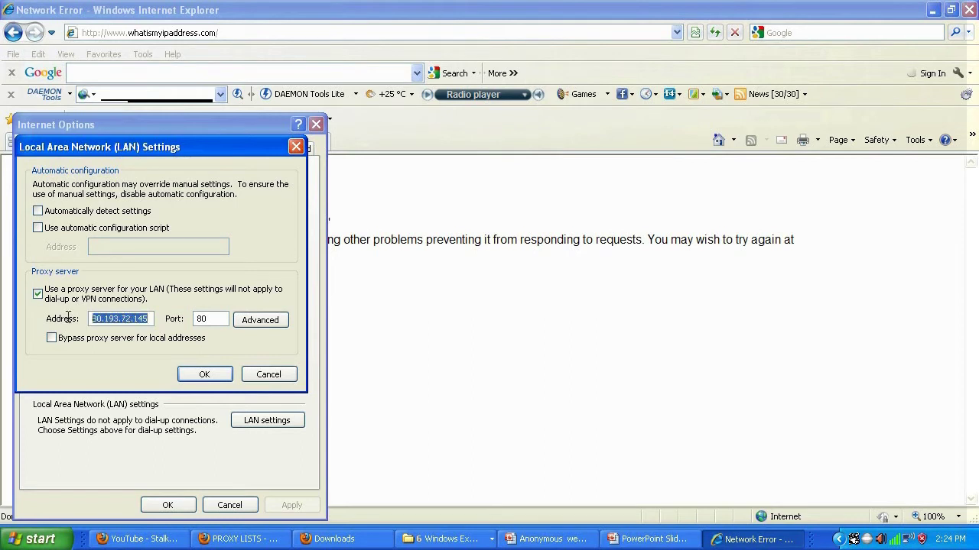
{"action": "type", "text": "44.99.77:3128"}
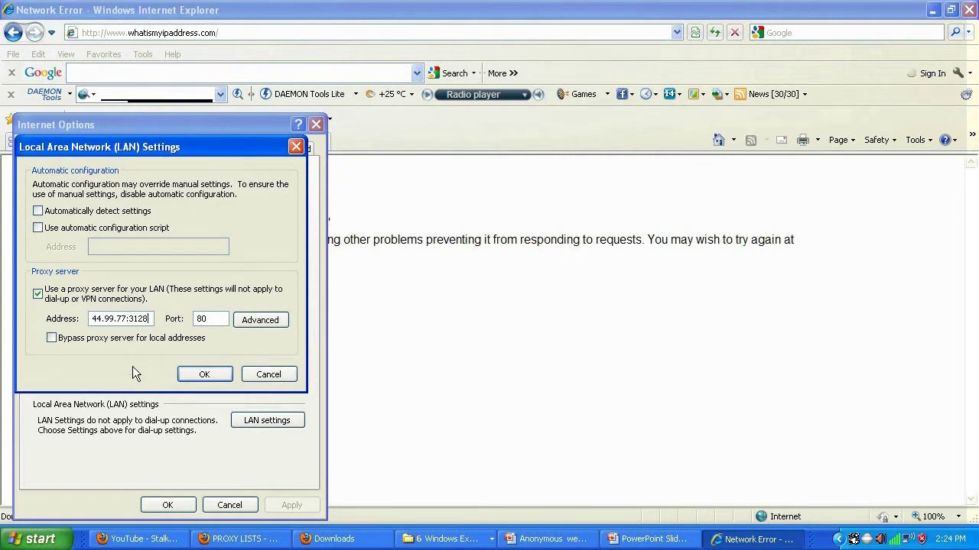
{"action": "key", "text": "BackSpace"}
{"action": "key", "text": "BackSpace"}
{"action": "key", "text": "BackSpace"}
{"action": "key", "text": "BackSpace"}
{"action": "key", "text": "BackSpace"}
{"action": "double_click", "coordinate": [203, 318]}
{"action": "type", "text": "3128"}
{"action": "left_click", "coordinate": [212, 374]}
{"action": "left_click", "coordinate": [172, 505]}
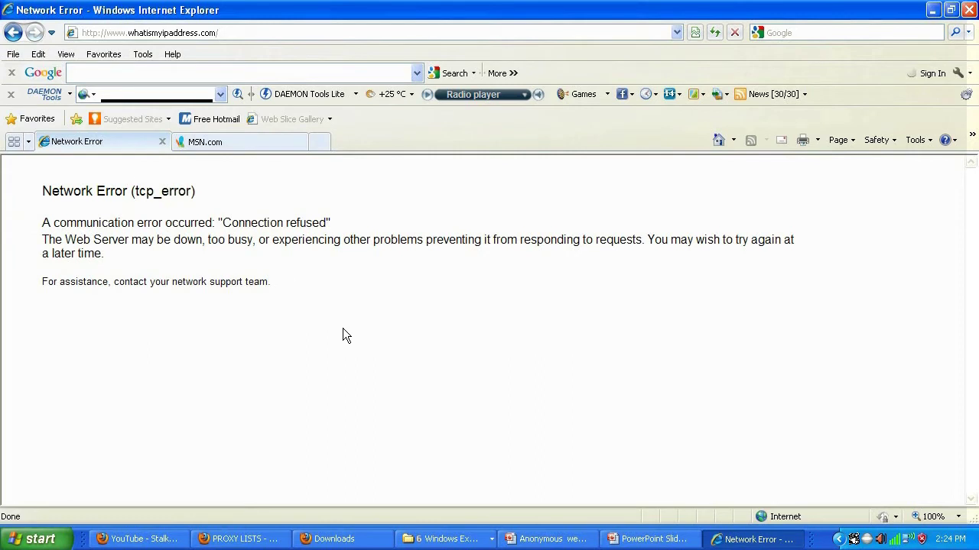
Reload whatismyipaddress.com and highlight the reported country Brazil and IP 187.44.99.77
{"action": "left_click", "coordinate": [258, 32]}
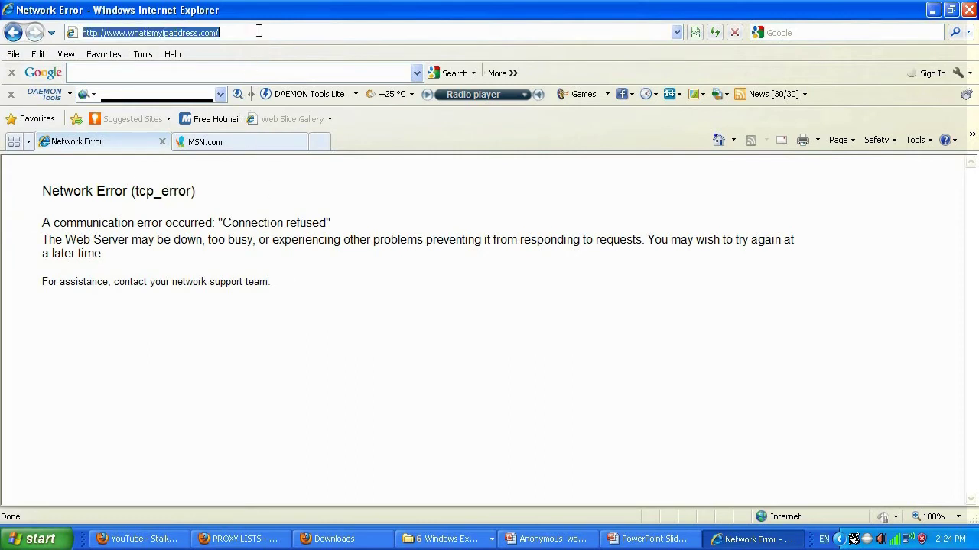
{"action": "key", "text": "Return"}
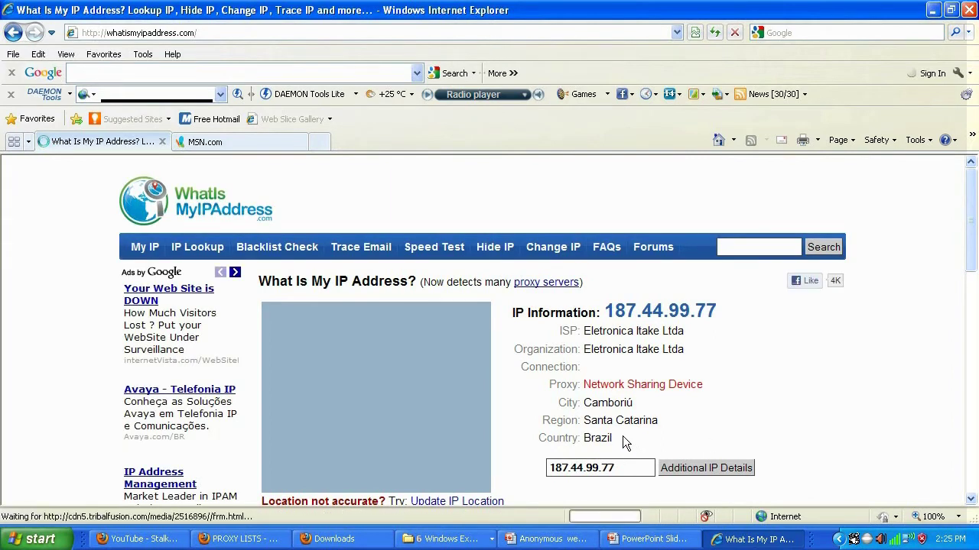
{"action": "left_click_drag", "start_coordinate": [616, 438], "coordinate": [584, 438]}
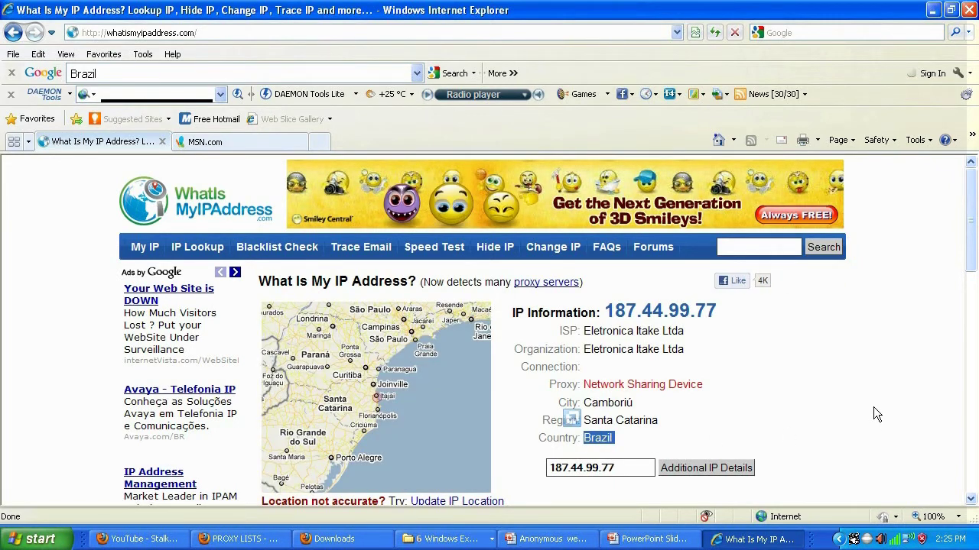
{"action": "left_click_drag", "start_coordinate": [716, 311], "coordinate": [604, 312]}
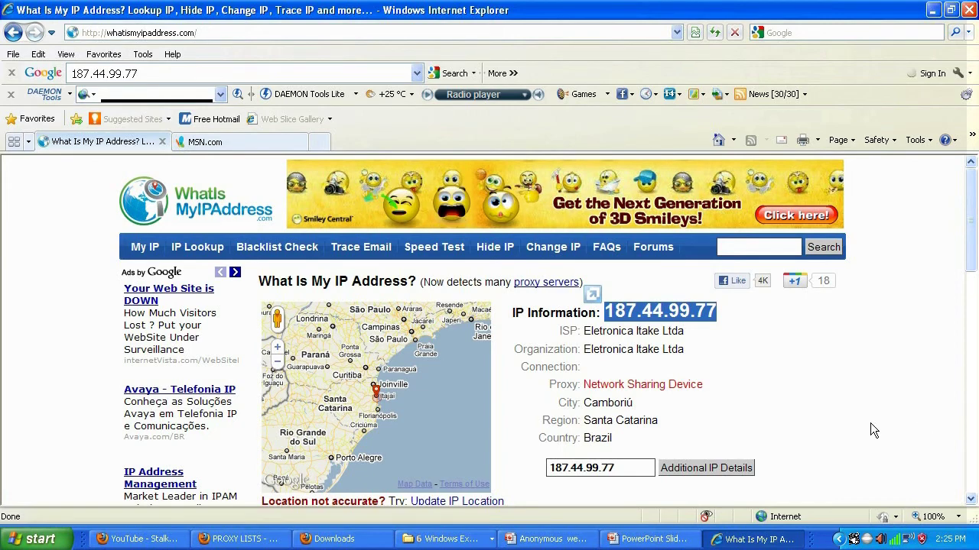
Select the third proxy entry, 113.157.206.196:80, in the Firefox proxy list
{"action": "left_click", "coordinate": [233, 541]}
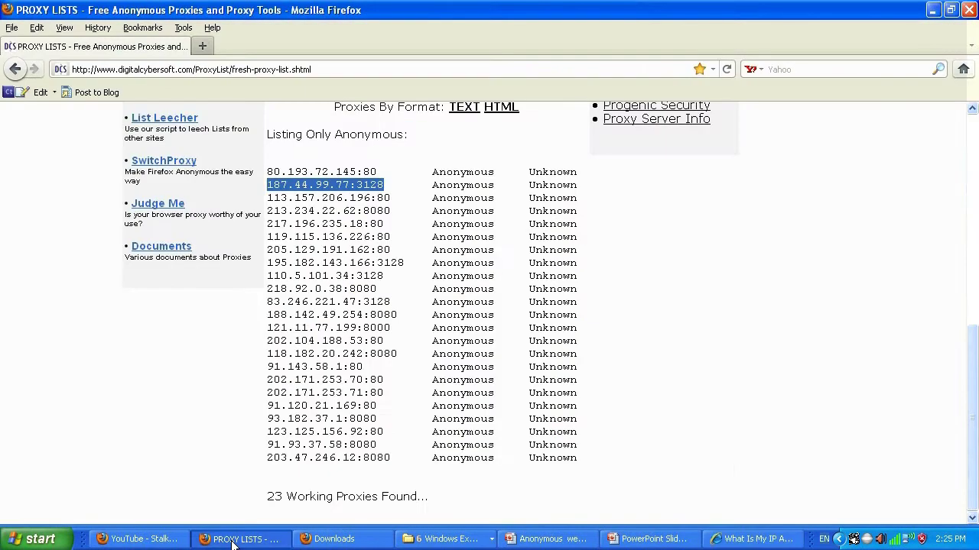
{"action": "left_click", "coordinate": [394, 194]}
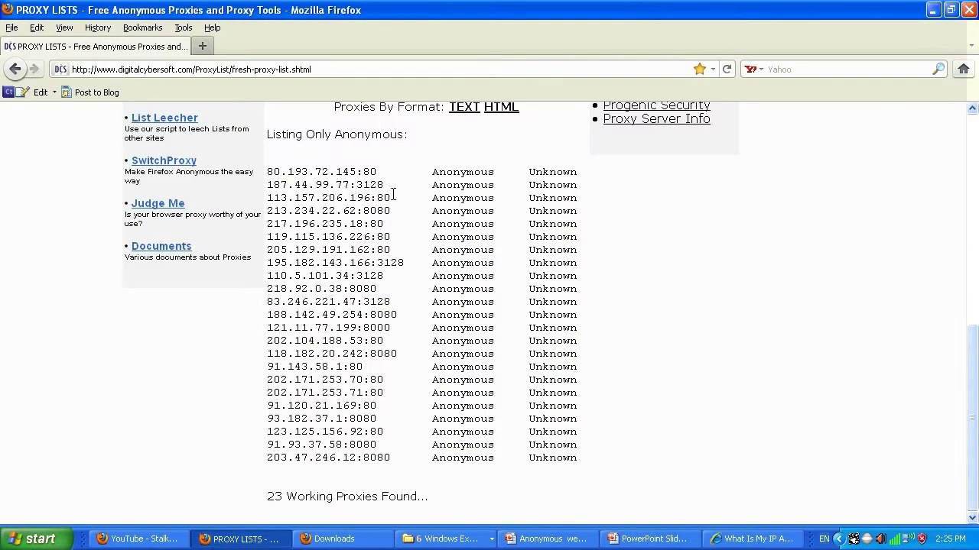
{"action": "left_click_drag", "start_coordinate": [394, 194], "coordinate": [267, 197]}
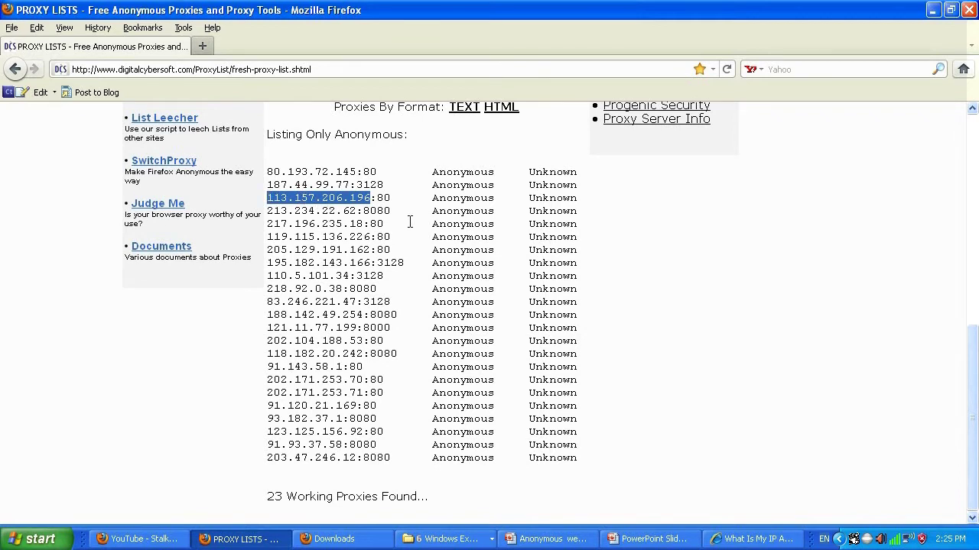
{"action": "left_click_drag", "start_coordinate": [396, 198], "coordinate": [267, 198]}
Return to Internet Explorer and open the LAN Settings dialog from Internet Options' Connections tab
{"action": "left_click", "coordinate": [753, 539]}
{"action": "left_click", "coordinate": [143, 54]}
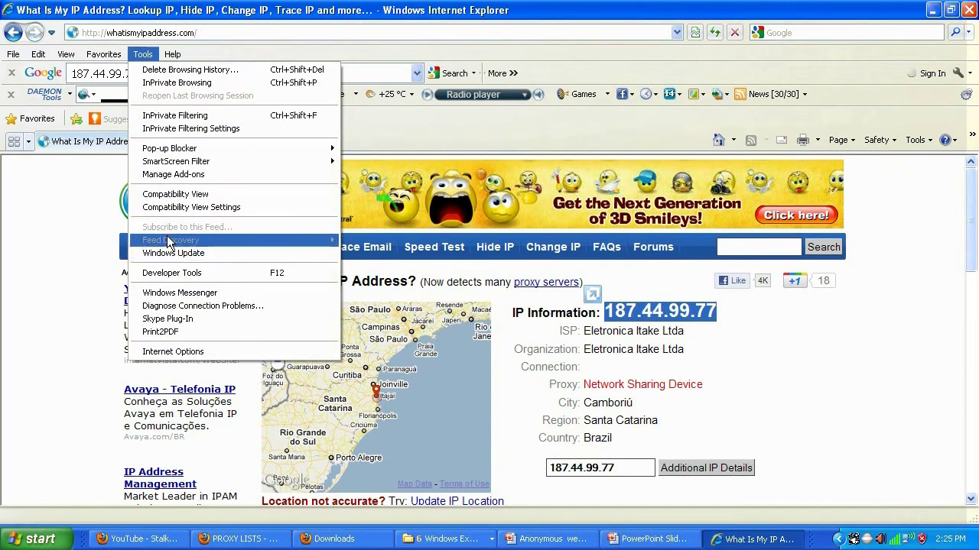
{"action": "left_click", "coordinate": [189, 354]}
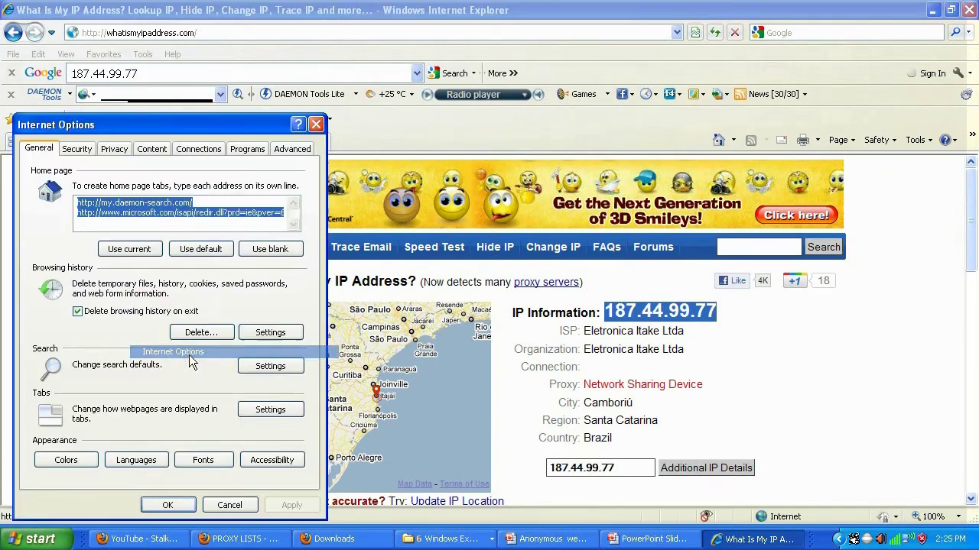
{"action": "left_click", "coordinate": [215, 148]}
{"action": "left_click", "coordinate": [264, 421]}
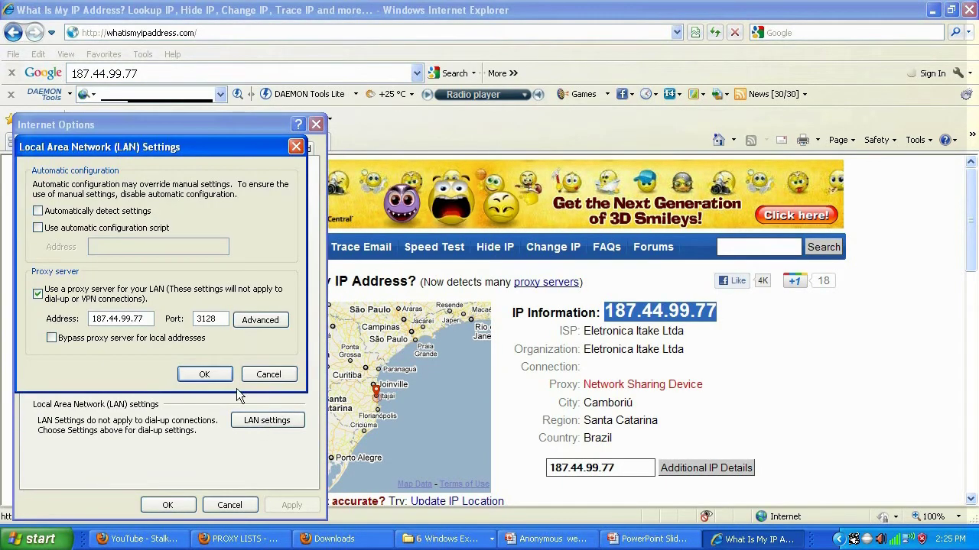
Set the proxy address to 113.157.206.196 with port 80 and save both dialogs
{"action": "left_click_drag", "start_coordinate": [149, 318], "coordinate": [84, 320]}
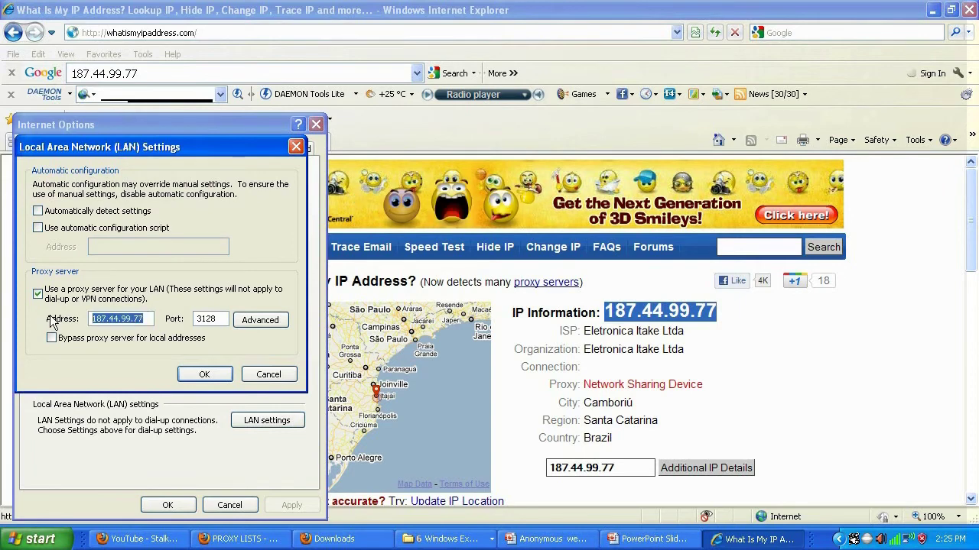
{"action": "type", "text": "57.206.196:80"}
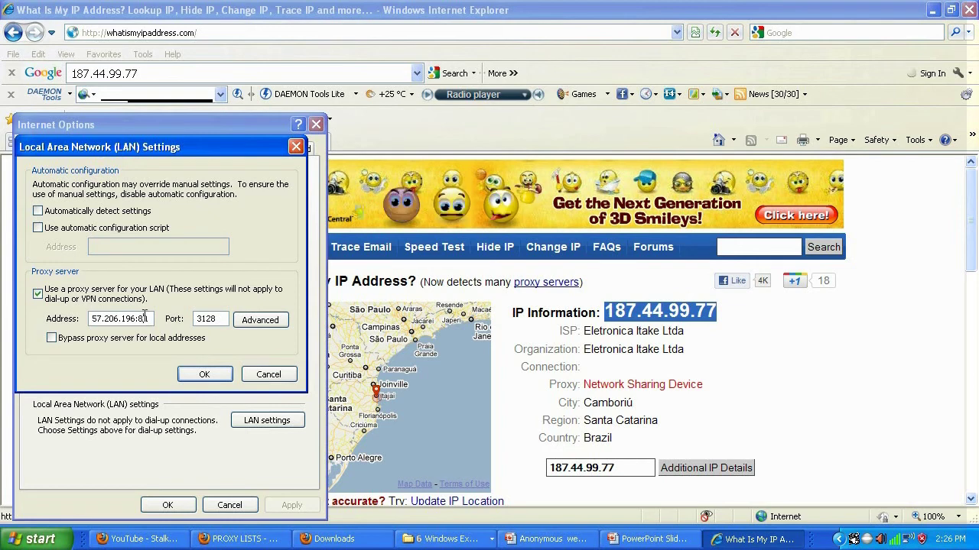
{"action": "key", "text": "BackSpace"}
{"action": "key", "text": "BackSpace"}
{"action": "key", "text": "BackSpace"}
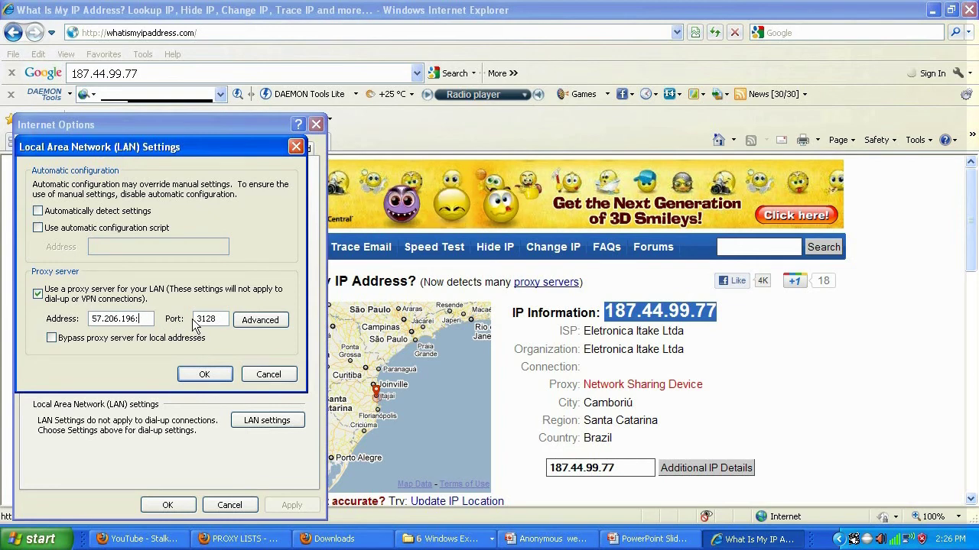
{"action": "double_click", "coordinate": [218, 317]}
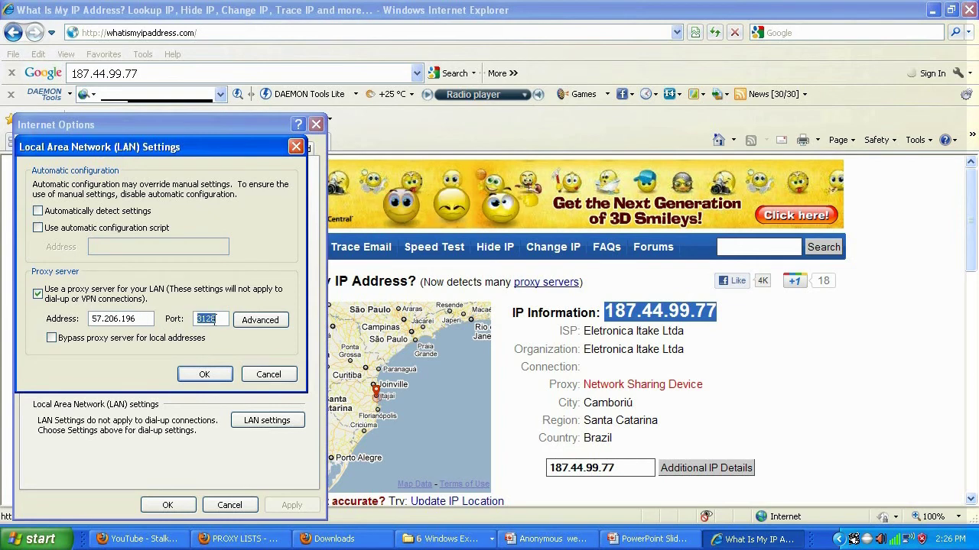
{"action": "type", "text": "80"}
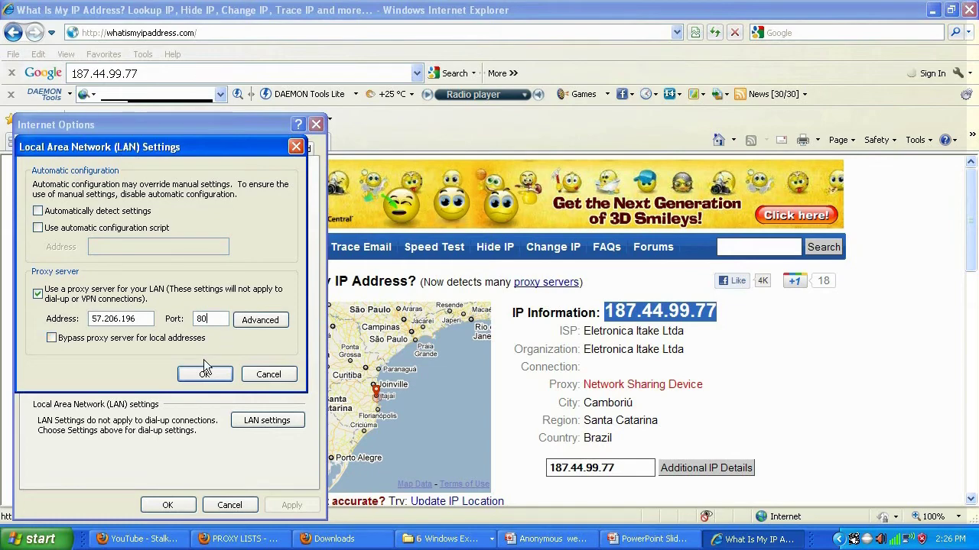
{"action": "left_click", "coordinate": [214, 374]}
{"action": "left_click", "coordinate": [172, 505]}
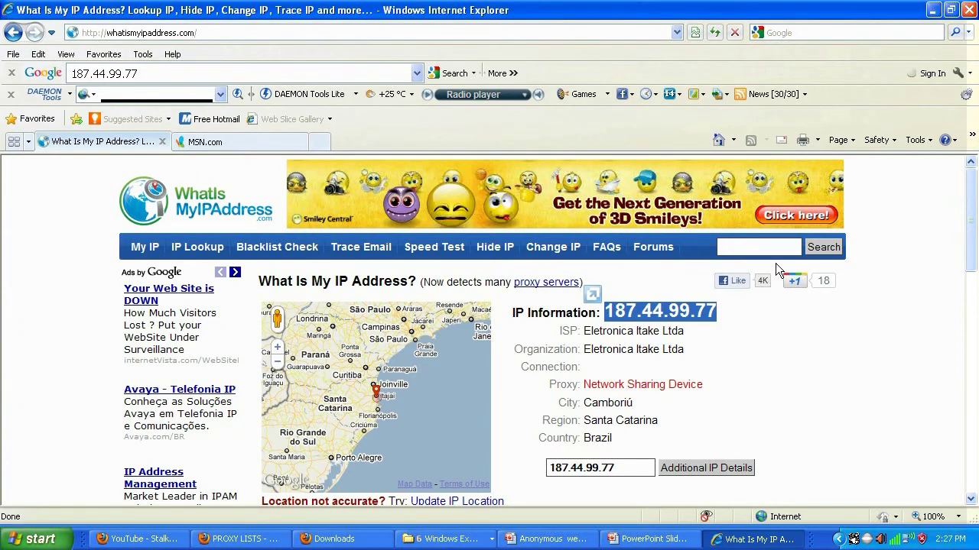
Reload the IP page, highlight the new IP 113.157.206.251, then switch to PowerPoint
{"action": "left_click", "coordinate": [24, 273]}
{"action": "key", "text": "F5"}
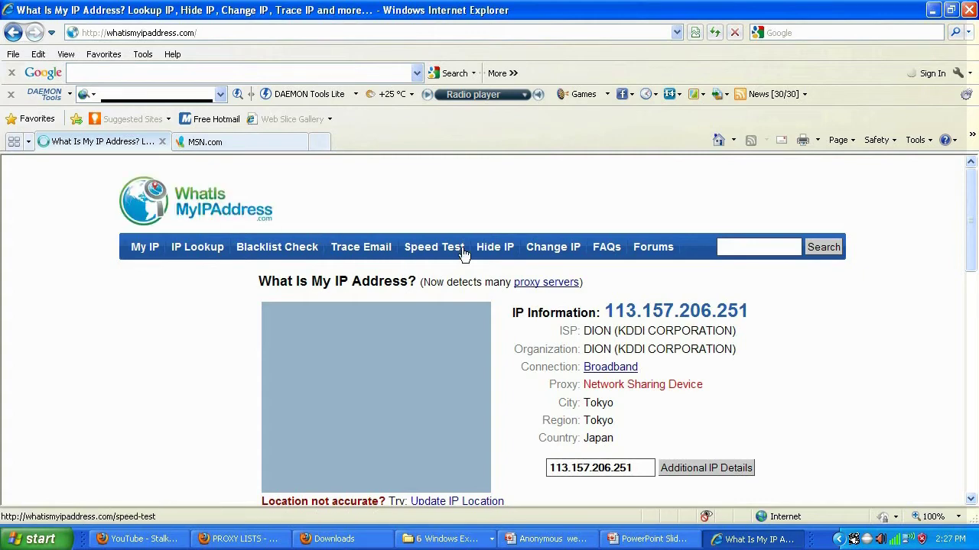
{"action": "left_click_drag", "start_coordinate": [753, 310], "coordinate": [617, 311]}
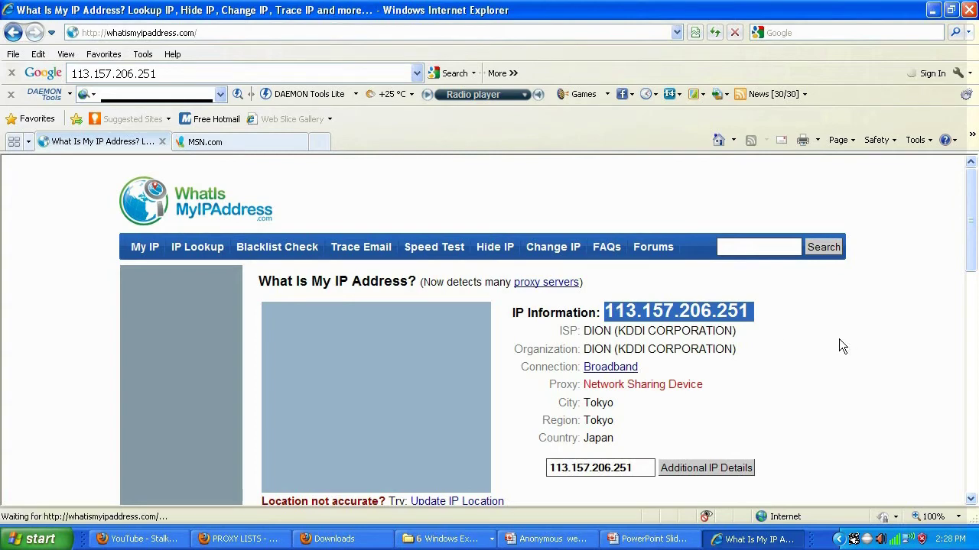
{"action": "left_click", "coordinate": [654, 539]}
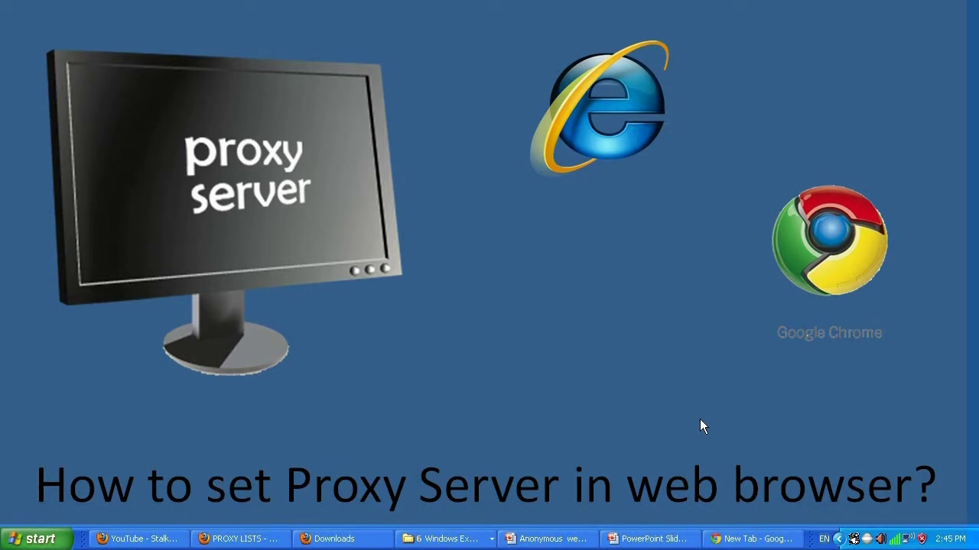
Switch via Chrome to bring the Firefox proxy list window to the front
{"action": "left_click", "coordinate": [746, 539]}
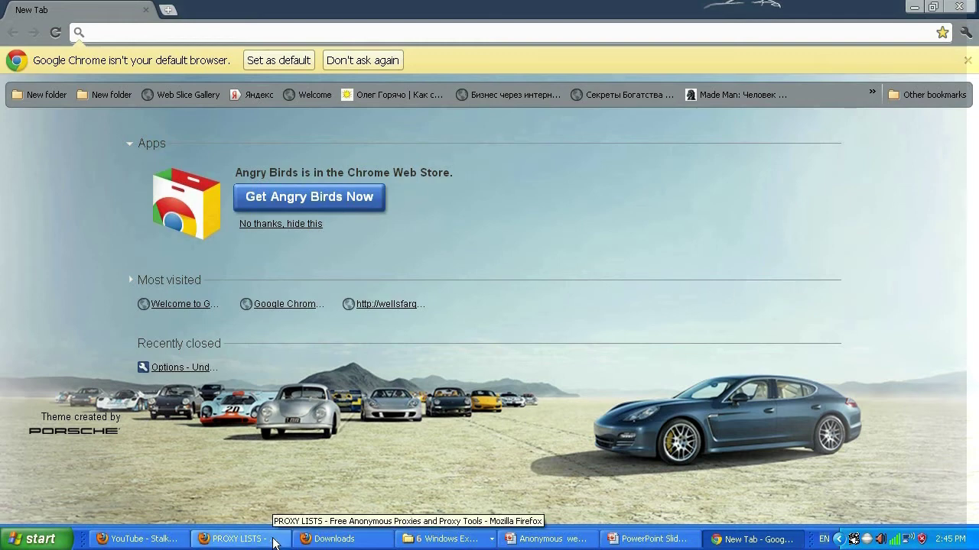
{"action": "left_click", "coordinate": [237, 539]}
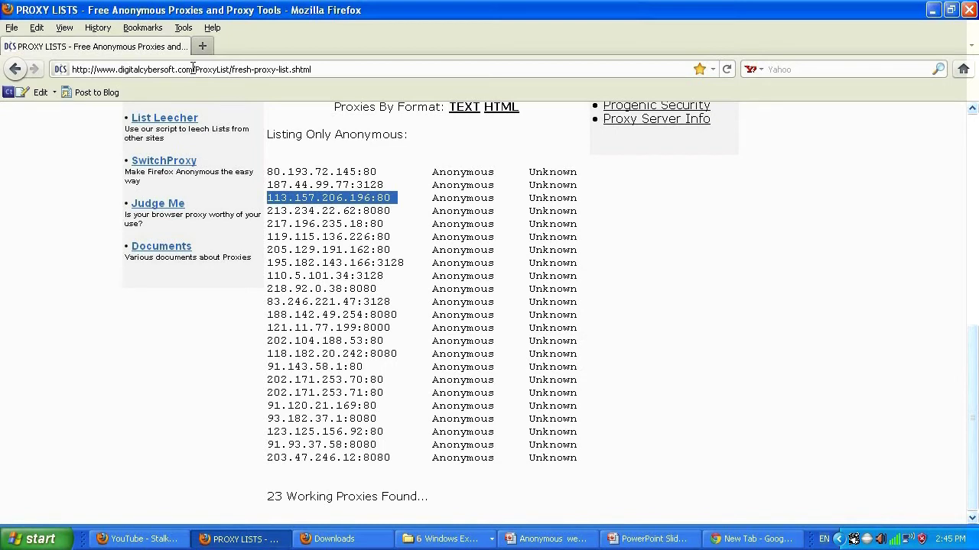
Select the proxy site's domain name and scroll through the Firefox proxy list
{"action": "left_click_drag", "start_coordinate": [197, 69], "coordinate": [67, 70]}
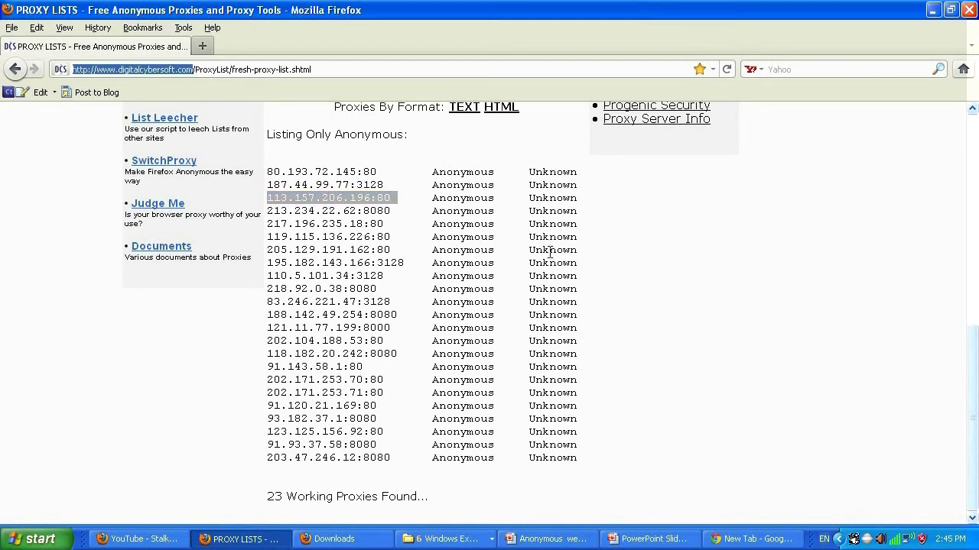
{"action": "scroll", "coordinate": [645, 289], "scroll_direction": "up", "scroll_amount": 6}
{"action": "scroll", "coordinate": [645, 289], "scroll_direction": "up", "scroll_amount": 4}
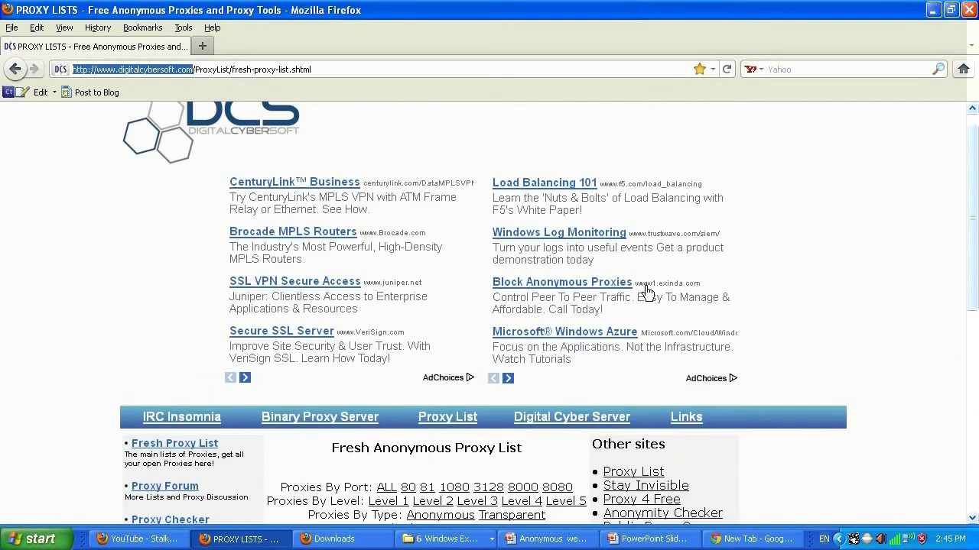
{"action": "scroll", "coordinate": [645, 289], "scroll_direction": "down", "scroll_amount": 10}
{"action": "scroll", "coordinate": [645, 289], "scroll_direction": "up", "scroll_amount": 4}
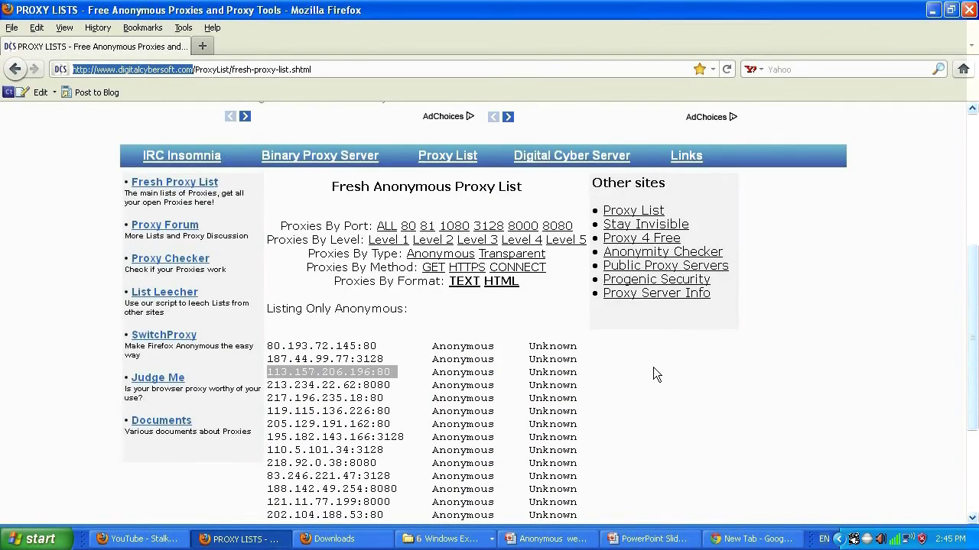
{"action": "scroll", "coordinate": [653, 373], "scroll_direction": "down", "scroll_amount": 4}
{"action": "scroll", "coordinate": [650, 365], "scroll_direction": "up", "scroll_amount": 2}
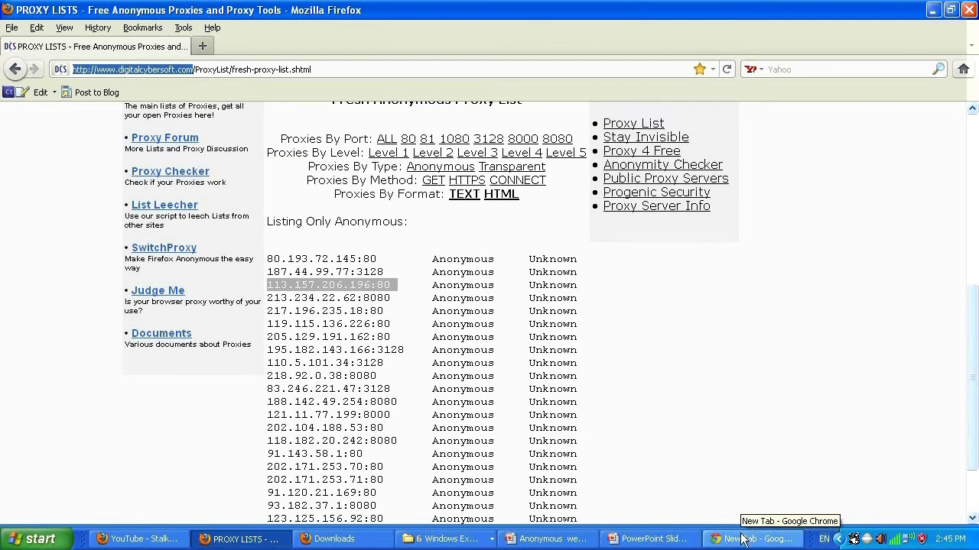
Copy the first proxy 80.193.72.145:80 and bring Chrome back to the front
{"action": "left_click_drag", "start_coordinate": [377, 258], "coordinate": [267, 259]}
{"action": "key", "text": "ctrl+c"}
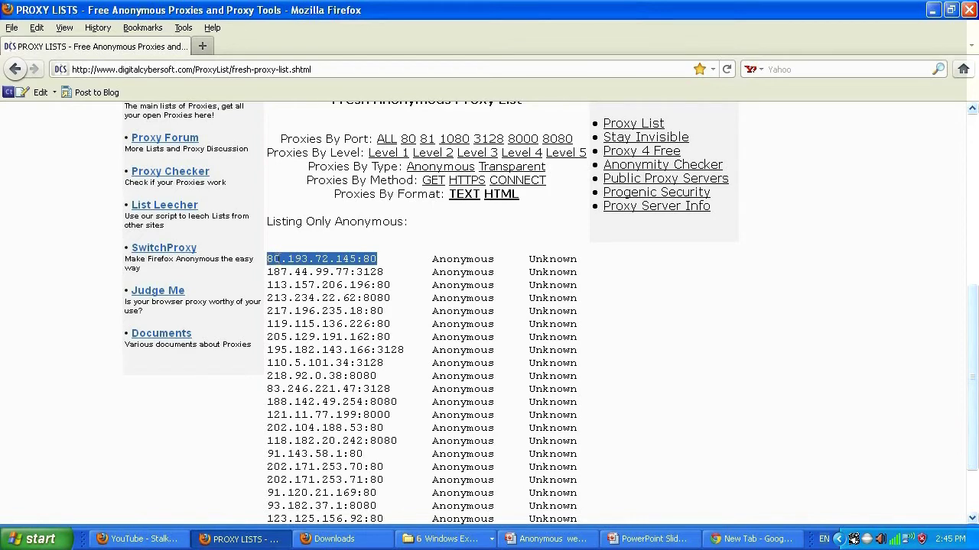
{"action": "right_click", "coordinate": [282, 263]}
{"action": "left_click", "coordinate": [306, 270]}
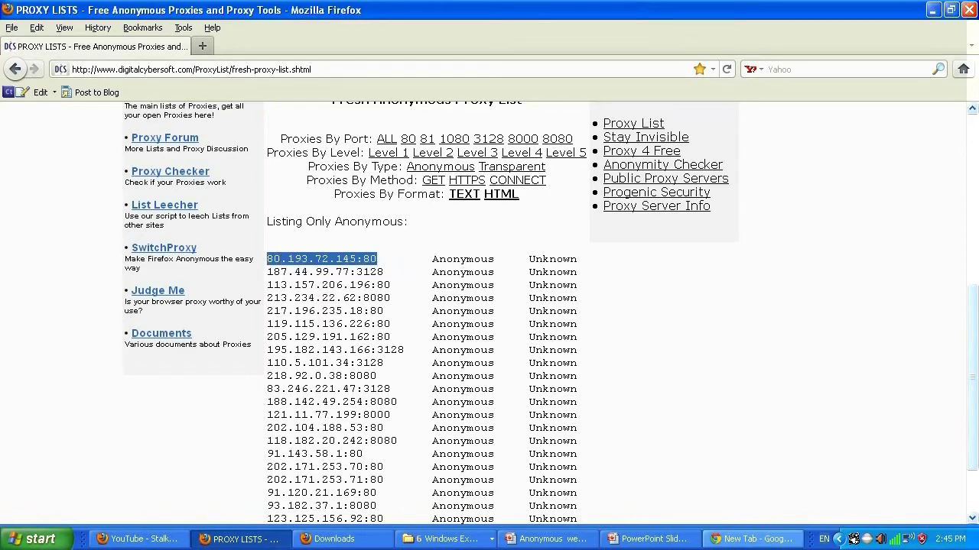
{"action": "left_click", "coordinate": [755, 539]}
{"action": "left_click", "coordinate": [965, 32]}
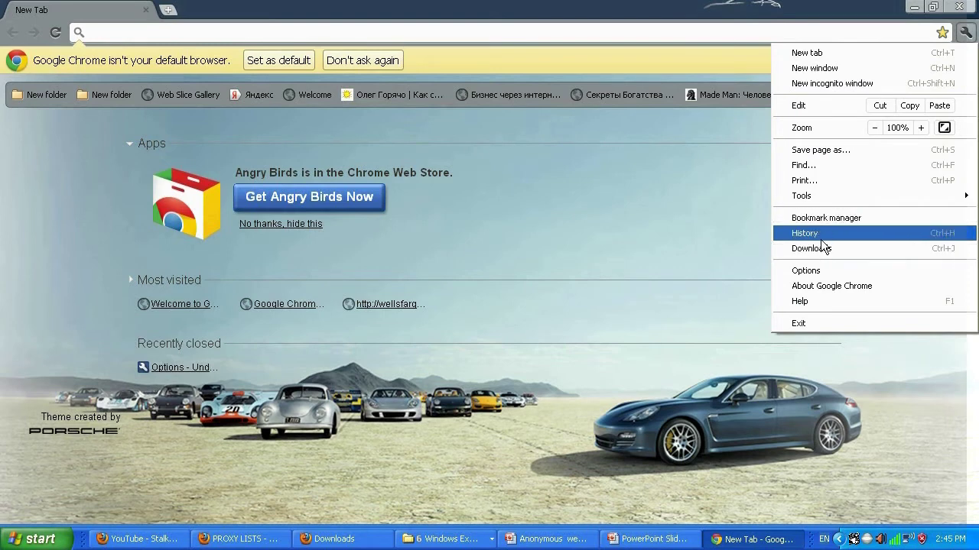
Open Chrome's LAN settings from Under the Hood and enable the proxy server
{"action": "left_click", "coordinate": [817, 271]}
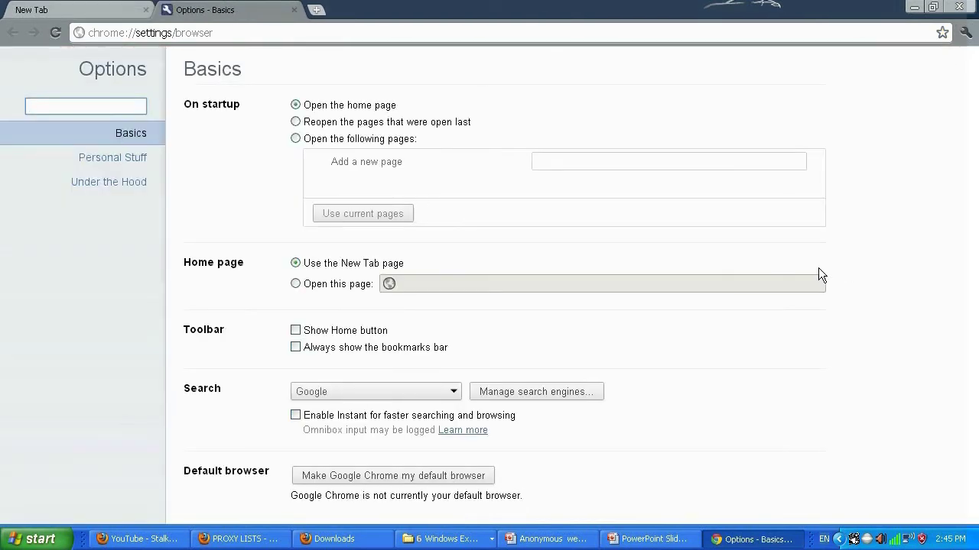
{"action": "left_click", "coordinate": [116, 188]}
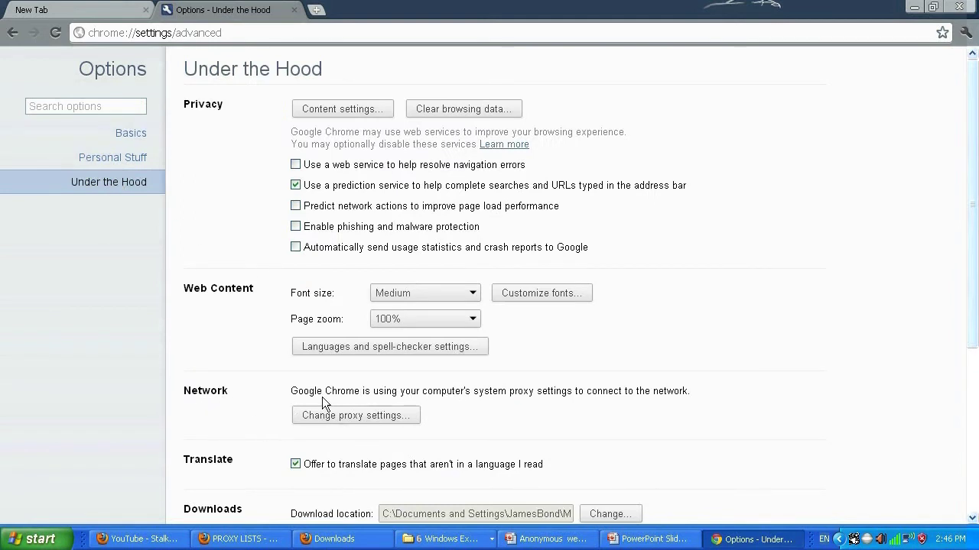
{"action": "left_click", "coordinate": [379, 412]}
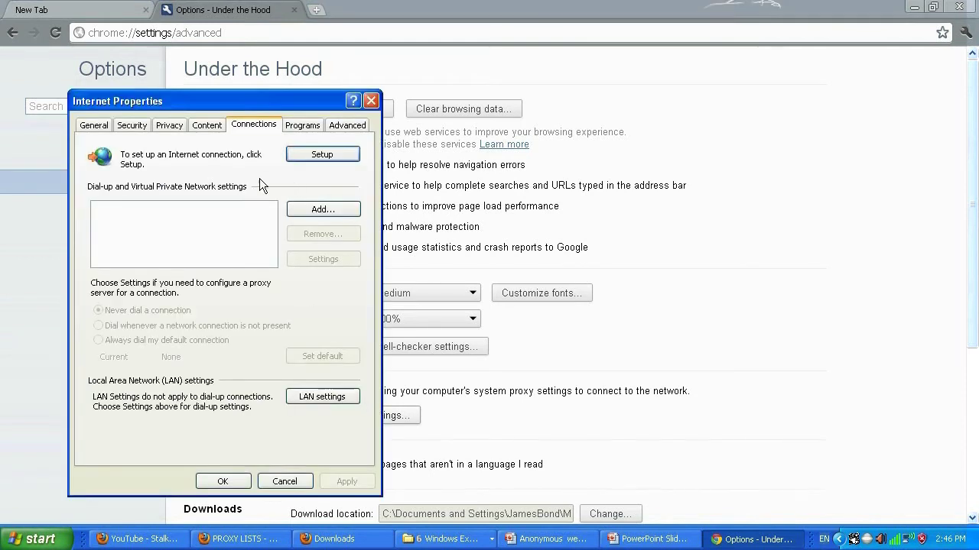
{"action": "left_click", "coordinate": [330, 396]}
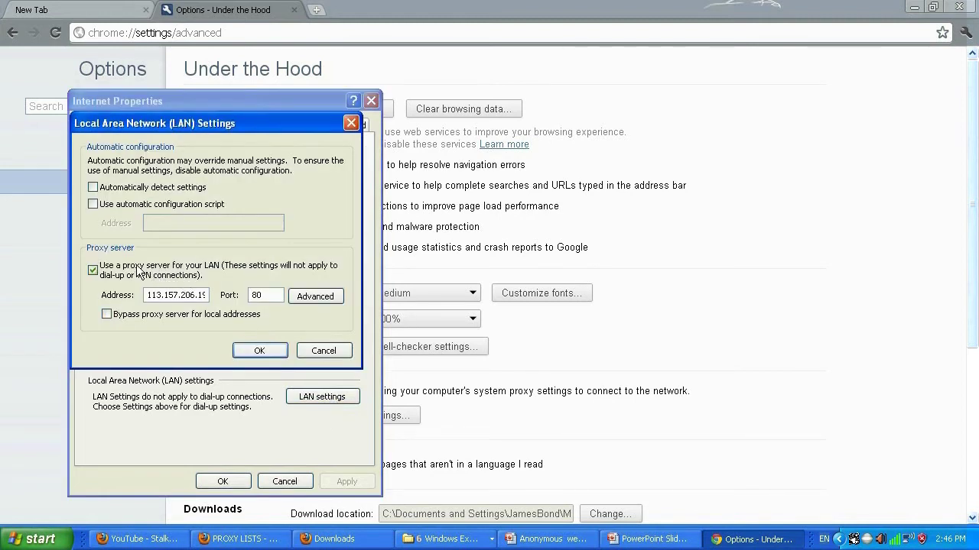
{"action": "left_click", "coordinate": [106, 275]}
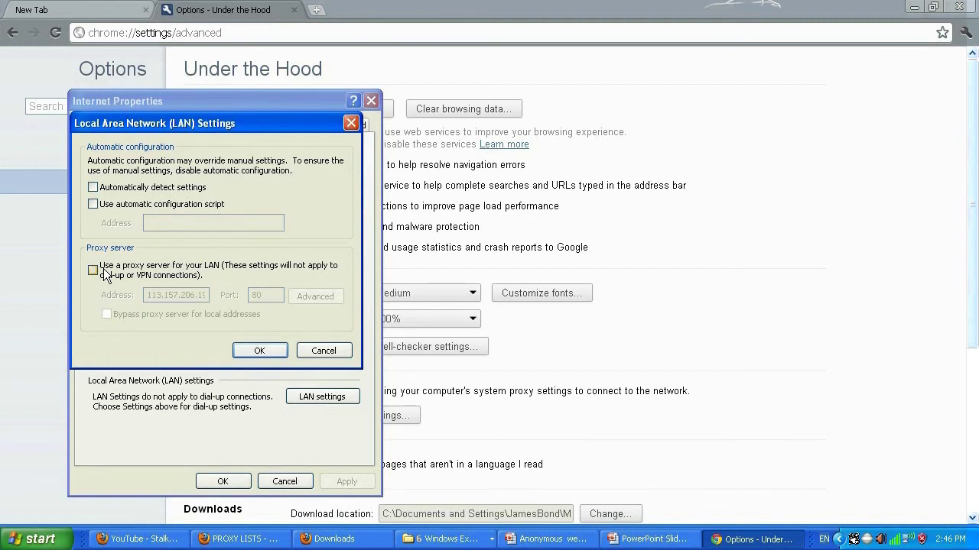
{"action": "left_click", "coordinate": [104, 276]}
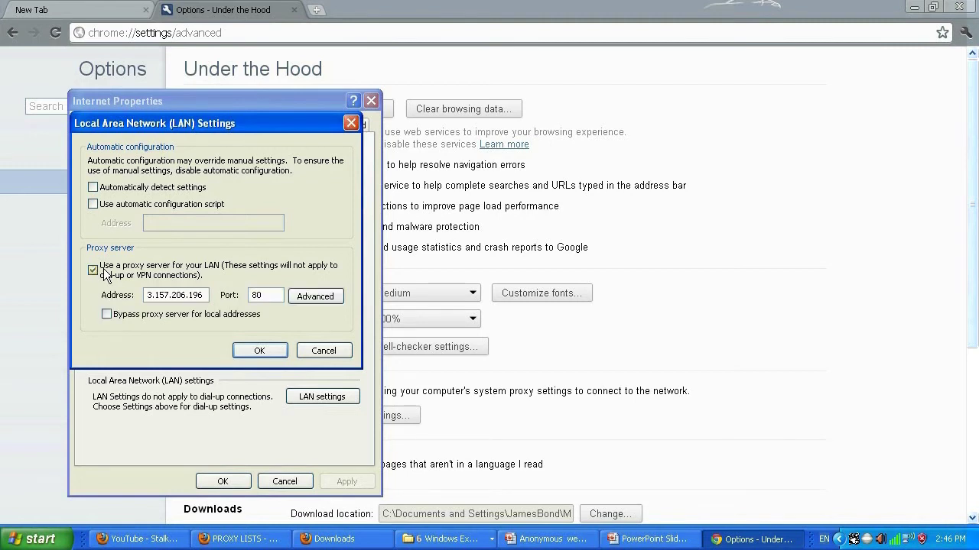
Paste the copied proxy 80.193.72.145:80 over the old LAN proxy address
{"action": "double_click", "coordinate": [177, 294]}
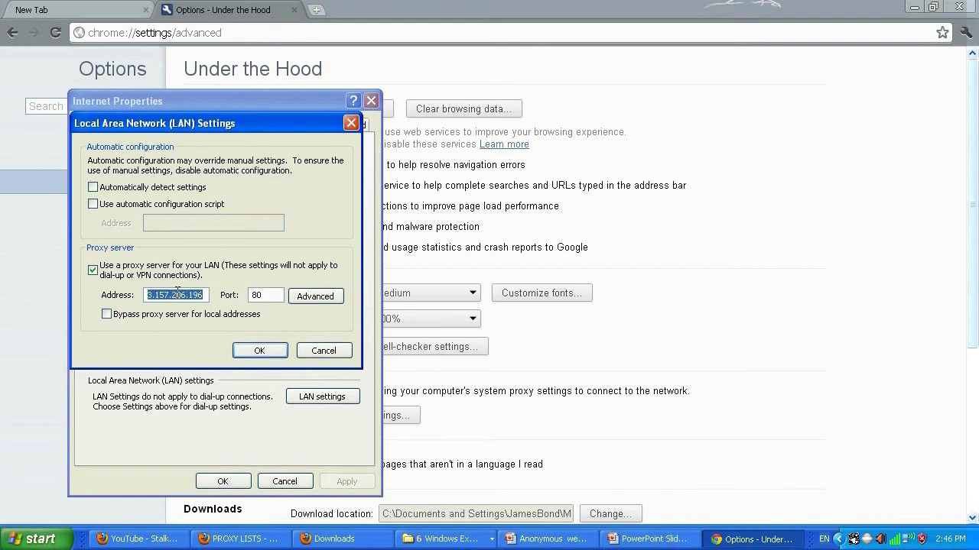
{"action": "key", "text": "ctrl+v"}
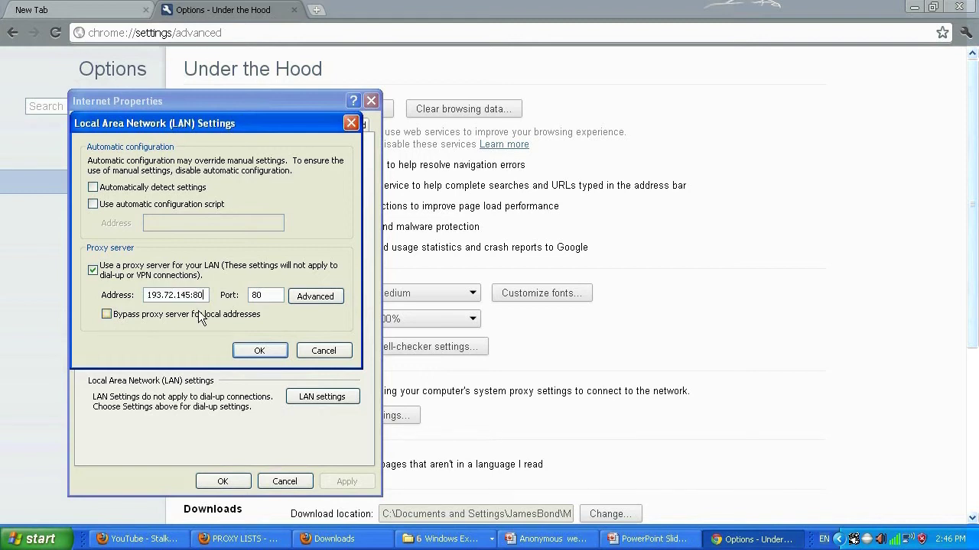
{"action": "key", "text": "BackSpace"}
{"action": "key", "text": "BackSpace"}
{"action": "key", "text": "BackSpace"}
{"action": "left_click_drag", "start_coordinate": [264, 298], "coordinate": [244, 295]}
{"action": "left_click_drag", "start_coordinate": [201, 294], "coordinate": [52, 291]}
{"action": "key", "text": "End"}
{"action": "left_click_drag", "start_coordinate": [202, 295], "coordinate": [192, 295]}
Strip the :80 suffix from the address, set Port to 80, and save the settings
{"action": "left_click", "coordinate": [186, 295]}
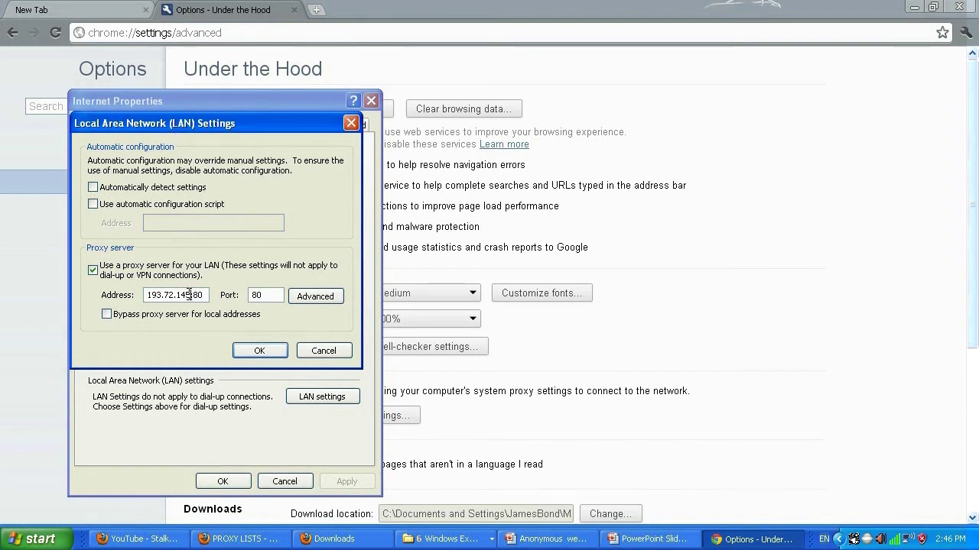
{"action": "double_click", "coordinate": [187, 295]}
{"action": "left_click", "coordinate": [206, 295]}
{"action": "left_click_drag", "start_coordinate": [205, 295], "coordinate": [190, 295]}
{"action": "key", "text": "BackSpace"}
{"action": "double_click", "coordinate": [266, 295]}
{"action": "type", "text": "80"}
{"action": "left_click", "coordinate": [259, 351]}
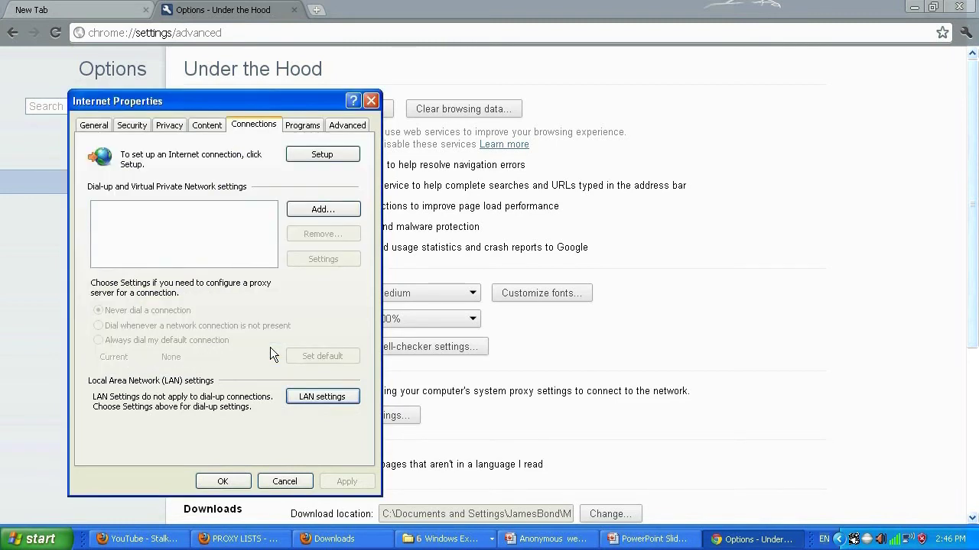
{"action": "left_click", "coordinate": [223, 481]}
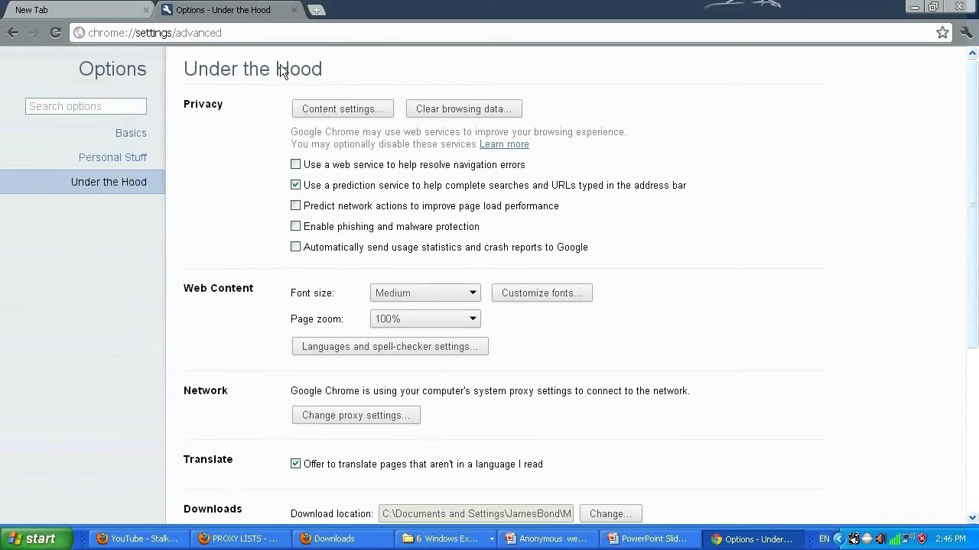
Load whatismyipaddress.com in a new tab, which returns a Connection refused error
{"action": "left_click", "coordinate": [316, 11]}
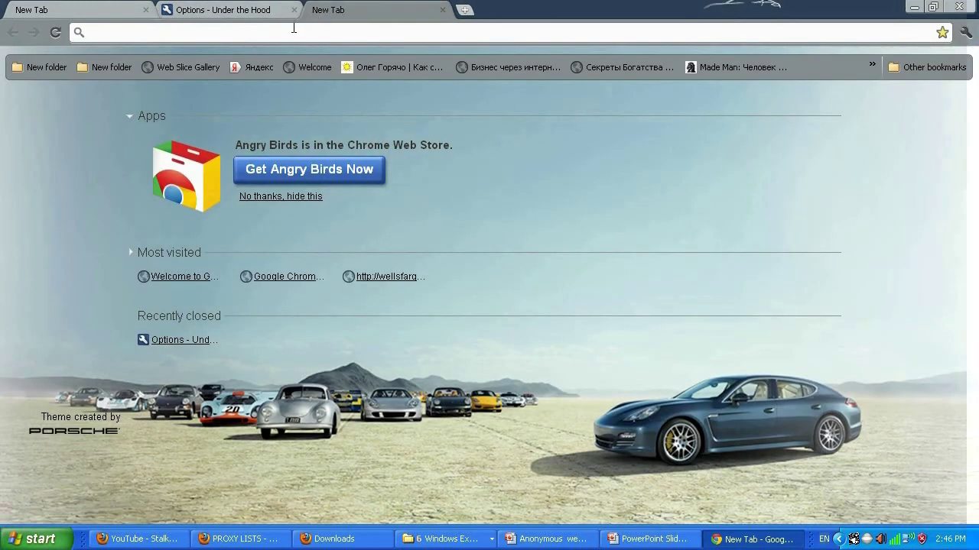
{"action": "type", "text": "what"}
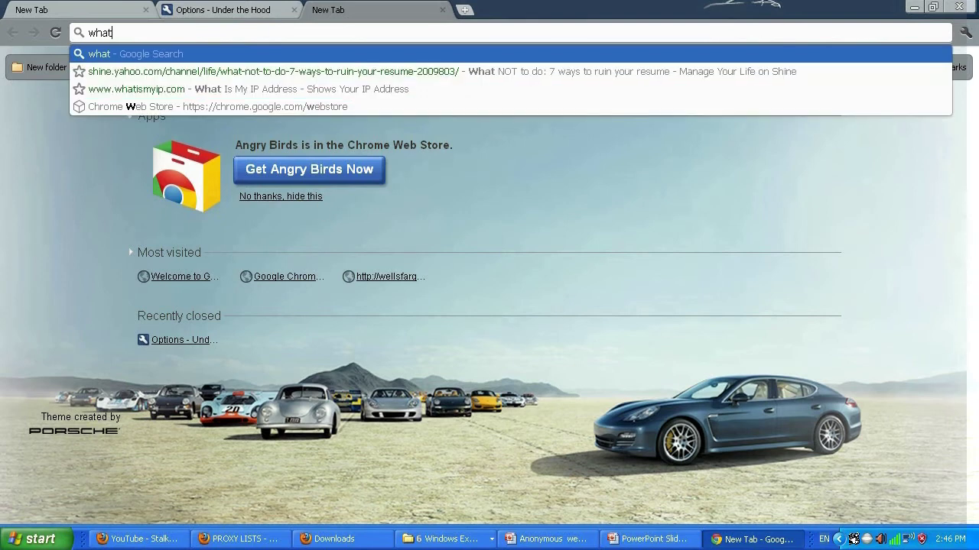
{"action": "type", "text": "ismyipa"}
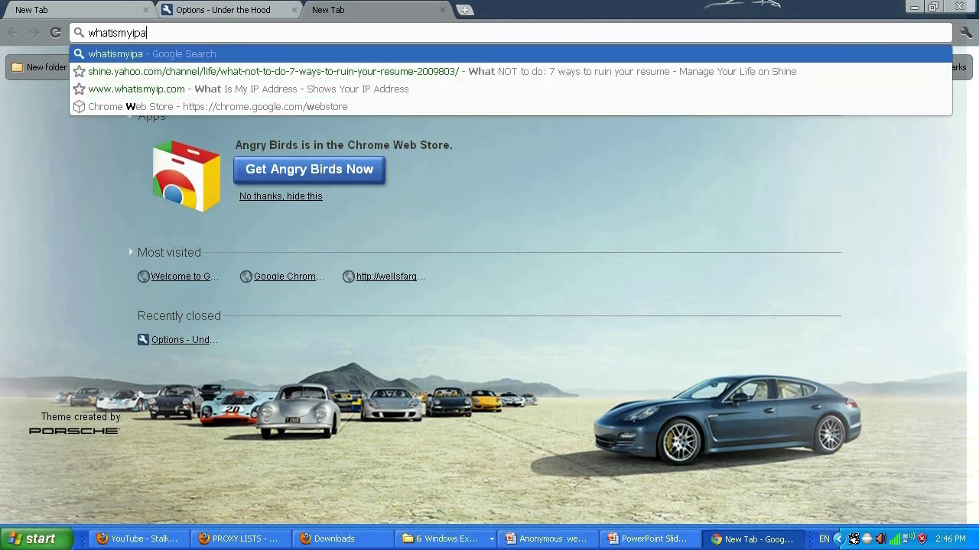
{"action": "type", "text": "ddress.com"}
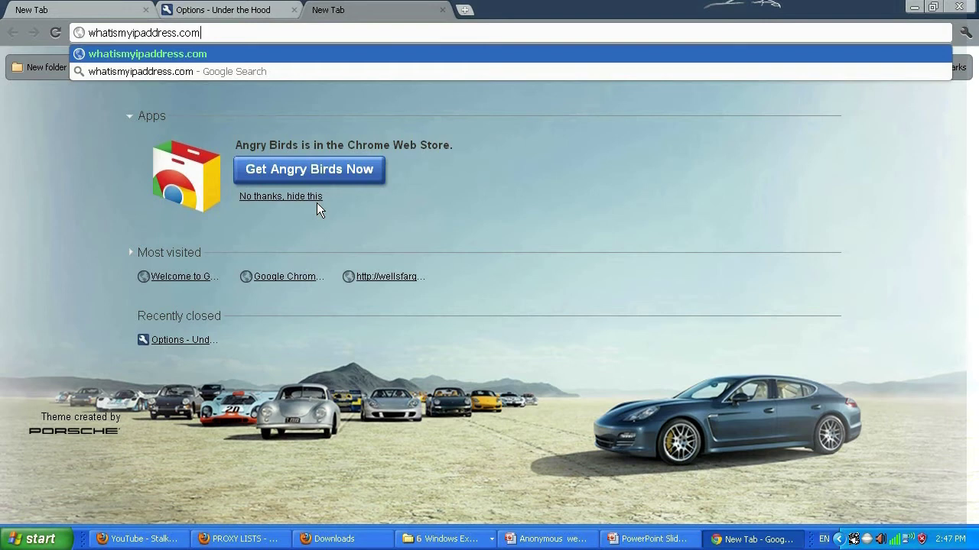
{"action": "key", "text": "Return"}
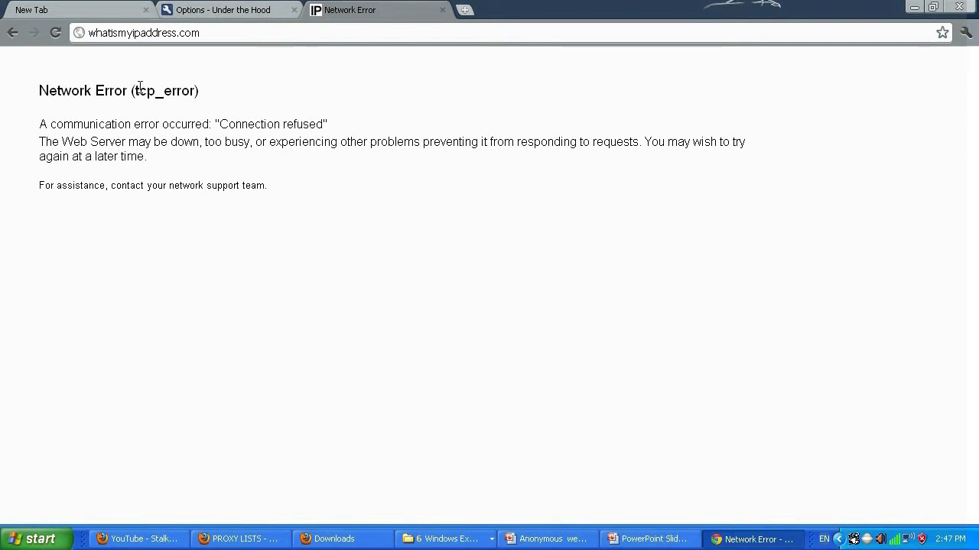
{"action": "left_click_drag", "start_coordinate": [140, 87], "coordinate": [147, 89]}
Select the second proxy 187.44.99.77:3128 in Firefox, then return to Chrome's Under the Hood tab
{"action": "left_click", "coordinate": [241, 539]}
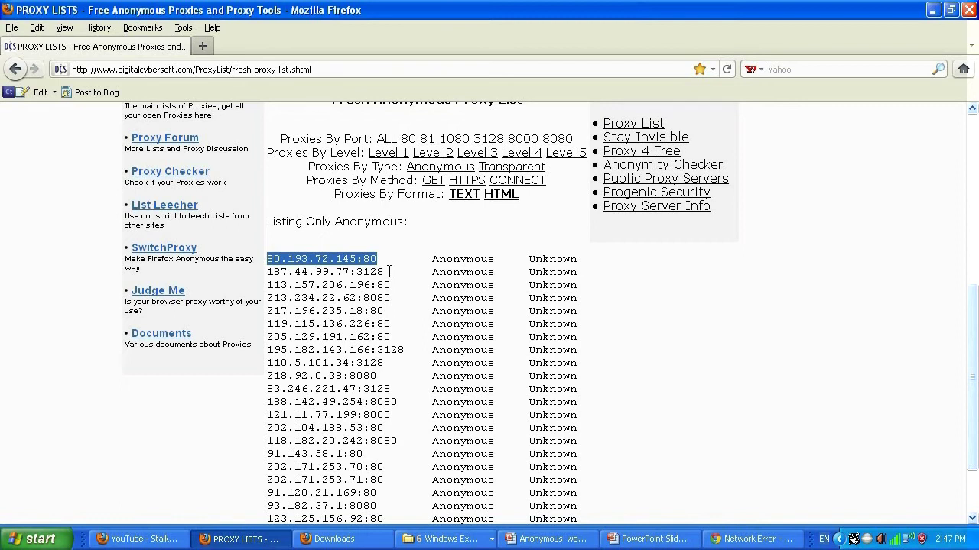
{"action": "left_click", "coordinate": [386, 270]}
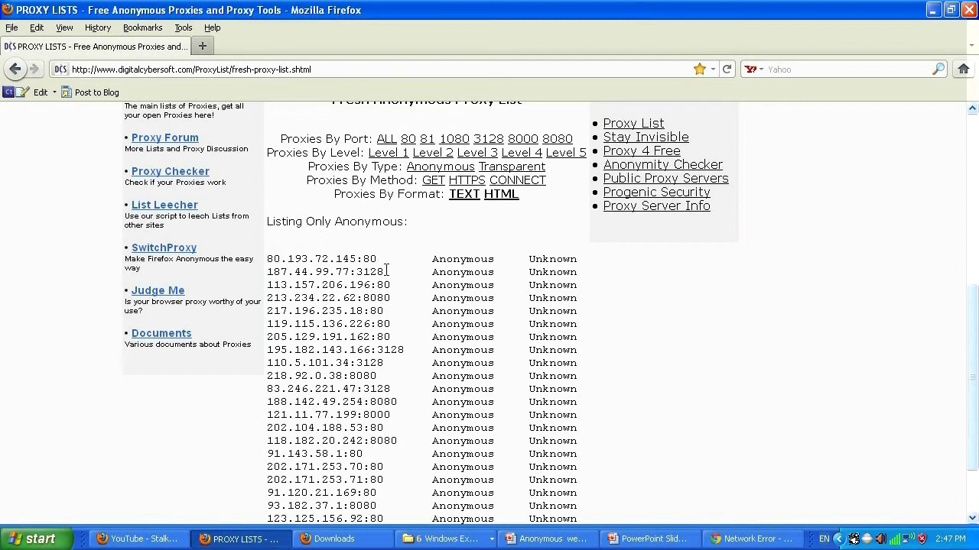
{"action": "left_click_drag", "start_coordinate": [350, 270], "coordinate": [267, 272]}
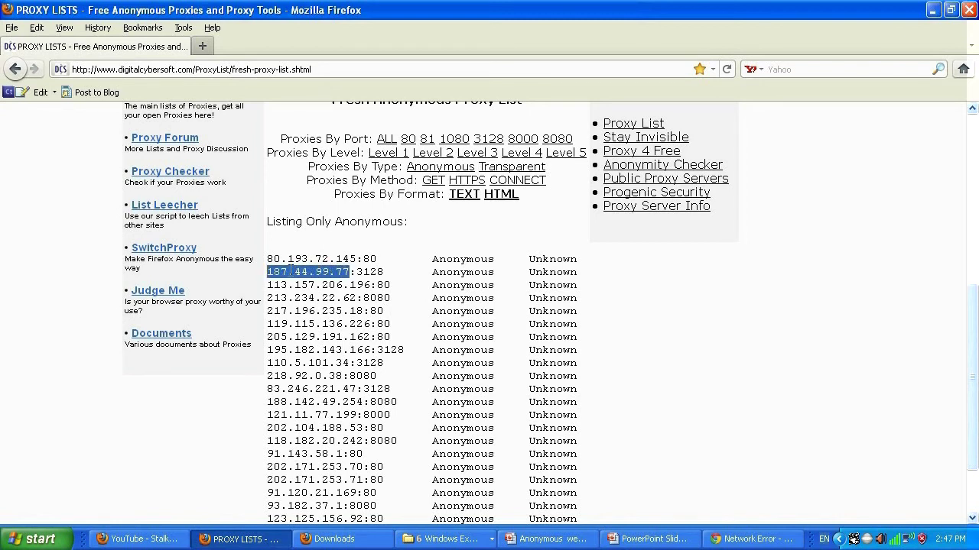
{"action": "left_click_drag", "start_coordinate": [390, 271], "coordinate": [357, 269]}
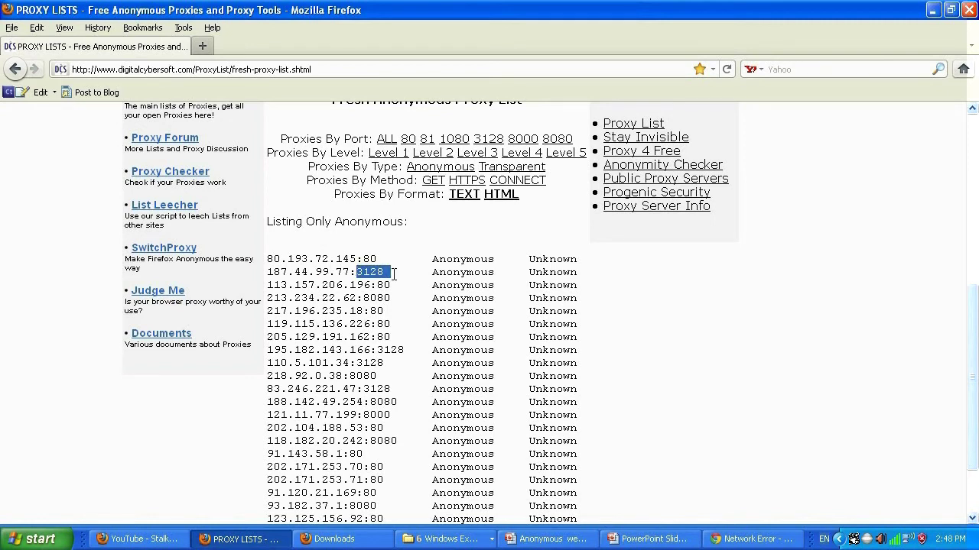
{"action": "left_click_drag", "start_coordinate": [394, 272], "coordinate": [269, 272]}
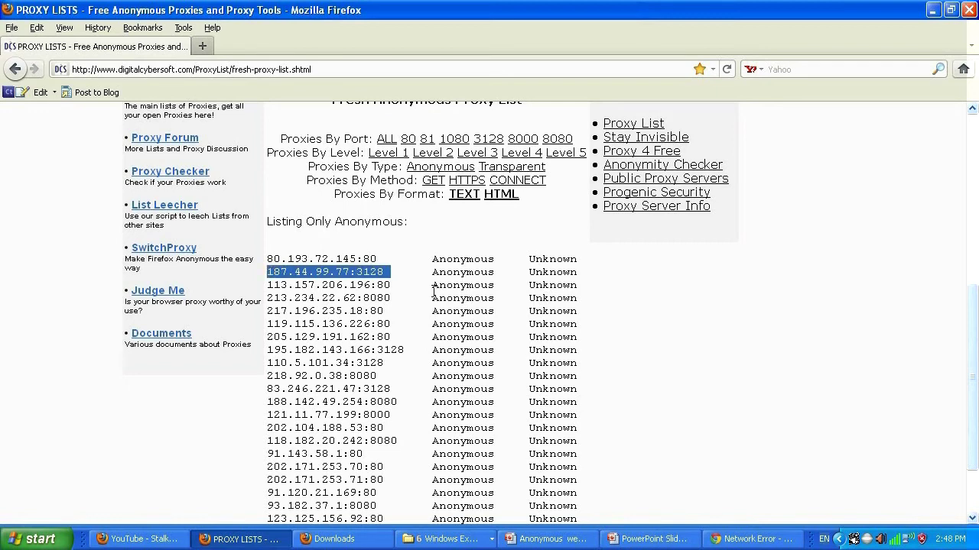
{"action": "left_click", "coordinate": [753, 539]}
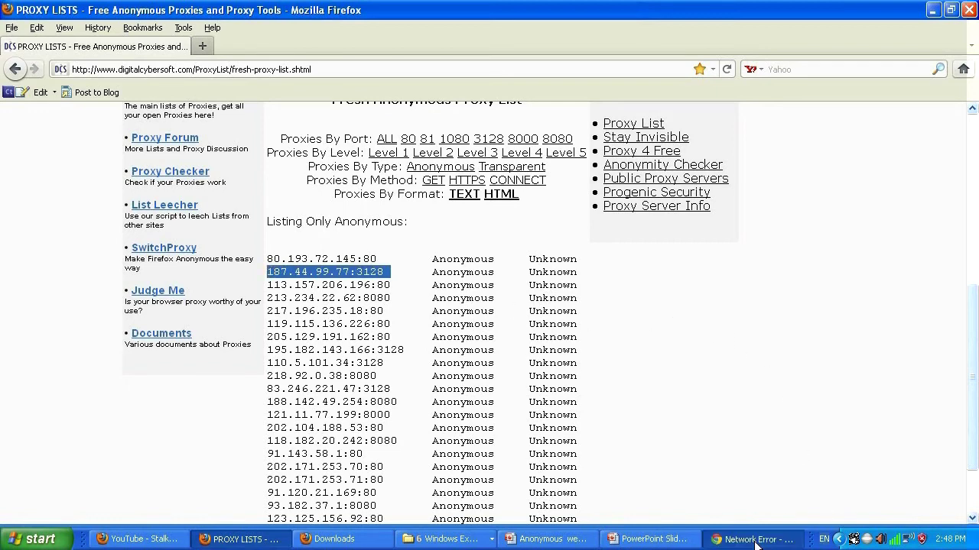
{"action": "left_click", "coordinate": [238, 13]}
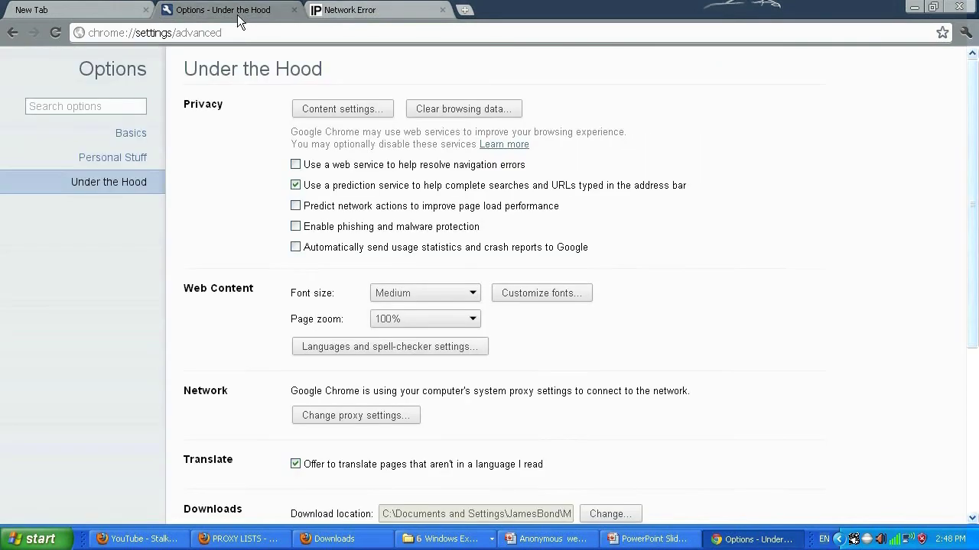
Open the LAN settings and paste 187.44.99.77:3128 over the current proxy address
{"action": "left_click", "coordinate": [965, 33]}
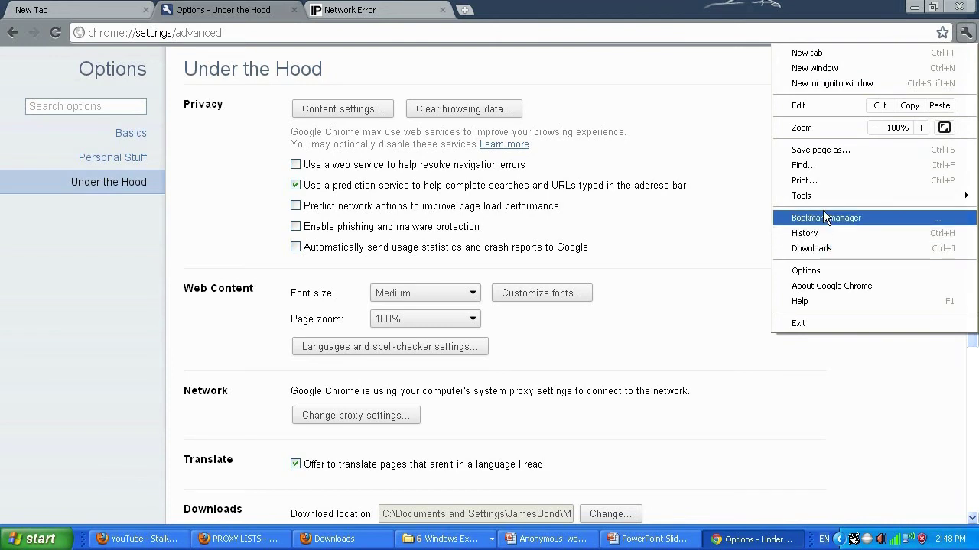
{"action": "left_click", "coordinate": [815, 271]}
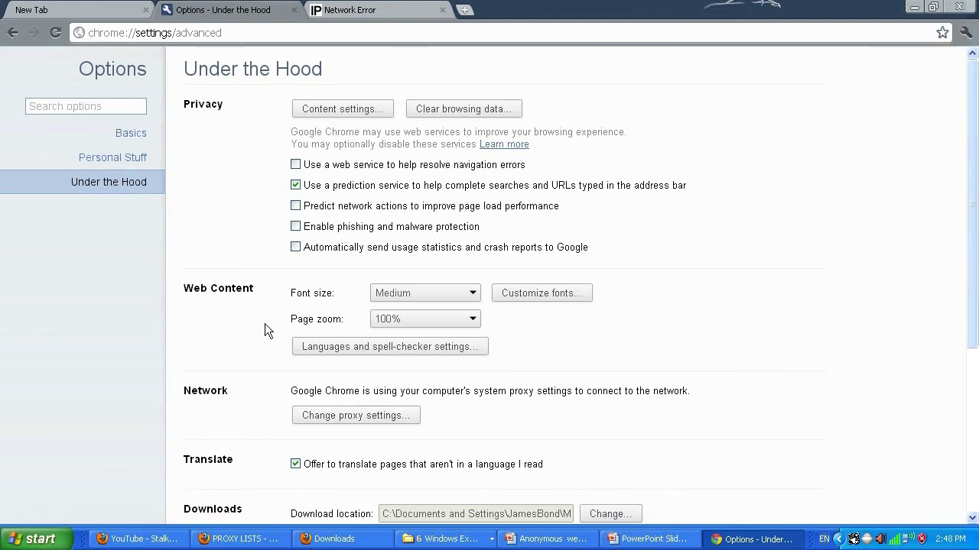
{"action": "left_click", "coordinate": [365, 418]}
{"action": "left_click", "coordinate": [318, 373]}
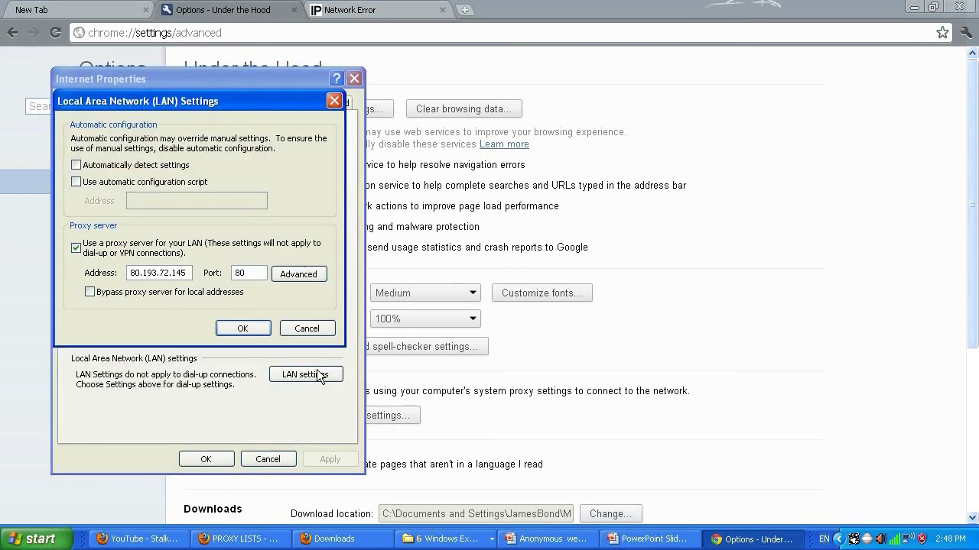
{"action": "double_click", "coordinate": [183, 273]}
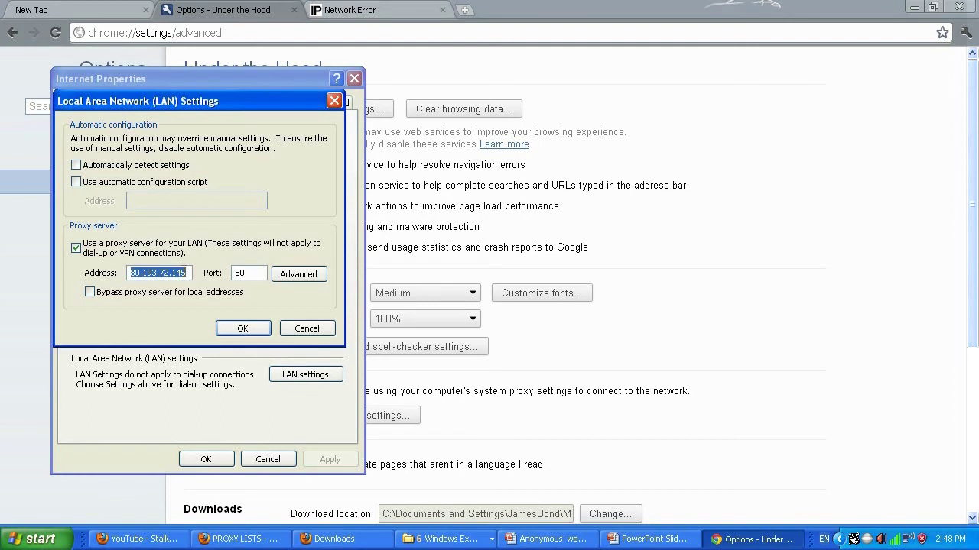
{"action": "type", "text": "44.99.77:3128"}
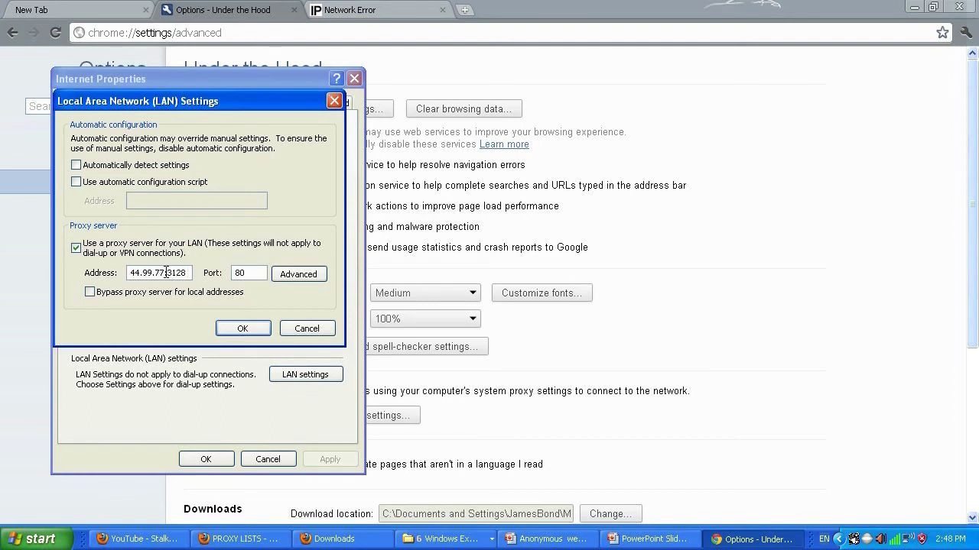
Remove the port suffix from the address, set Port to 3128, and save the settings
{"action": "left_click_drag", "start_coordinate": [167, 273], "coordinate": [197, 274]}
{"action": "key", "text": "ctrl+x"}
{"action": "key", "text": "ctrl+z"}
{"action": "key", "text": "ctrl+x"}
{"action": "double_click", "coordinate": [240, 273]}
{"action": "type", "text": "3128"}
{"action": "left_click", "coordinate": [175, 272]}
{"action": "left_click", "coordinate": [243, 331]}
{"action": "left_click", "coordinate": [218, 459]}
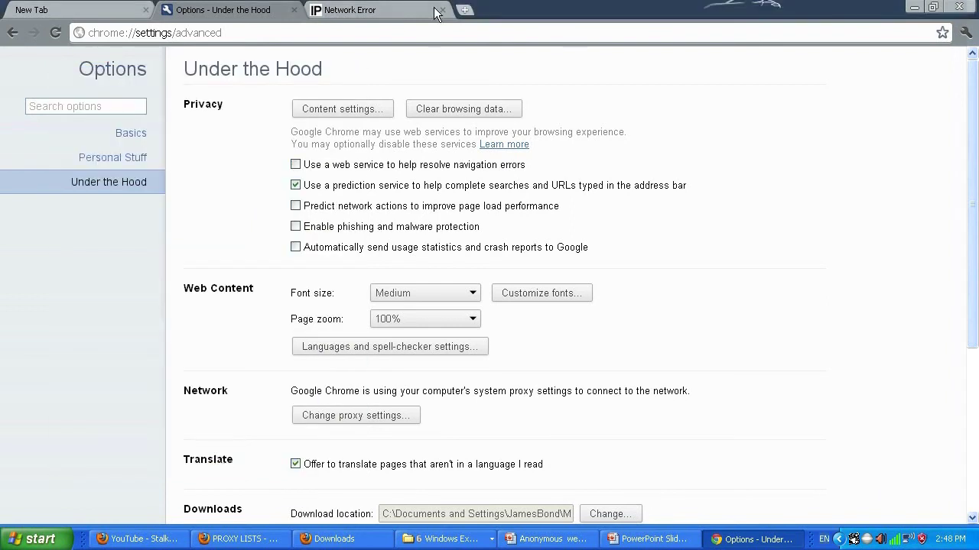
Reload whatismyipaddress.com and highlight the reported Brazilian IP 187.44.99.77
{"action": "left_click", "coordinate": [331, 10]}
{"action": "left_click", "coordinate": [211, 32]}
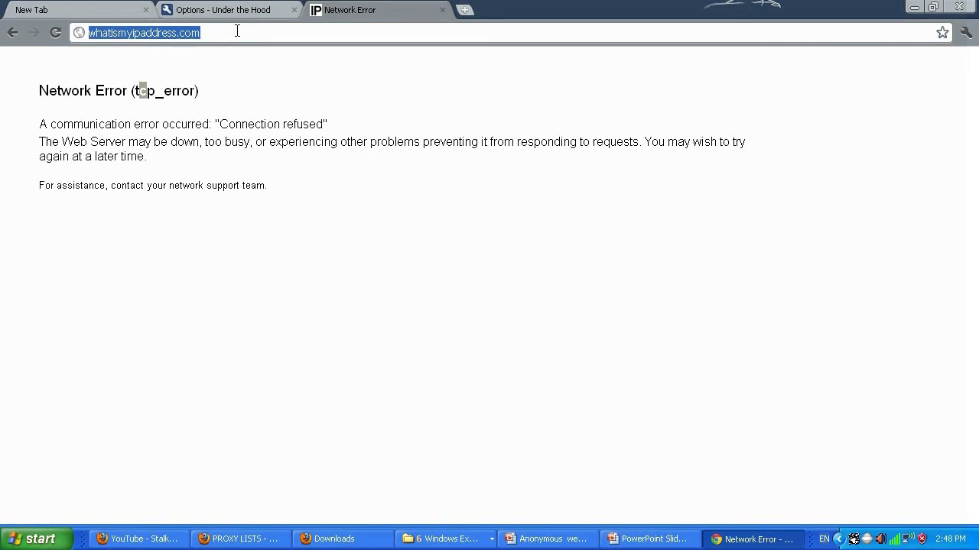
{"action": "key", "text": "Return"}
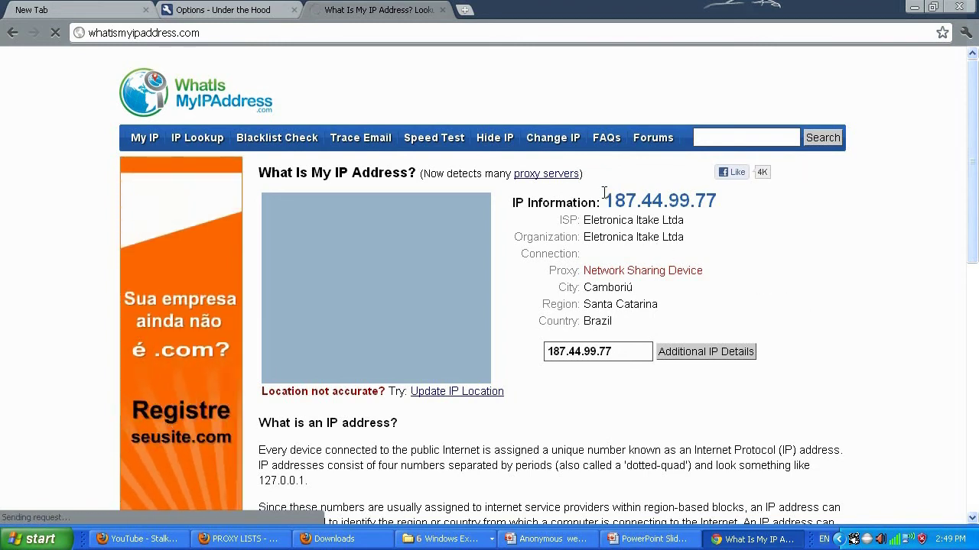
{"action": "left_click_drag", "start_coordinate": [604, 196], "coordinate": [719, 205]}
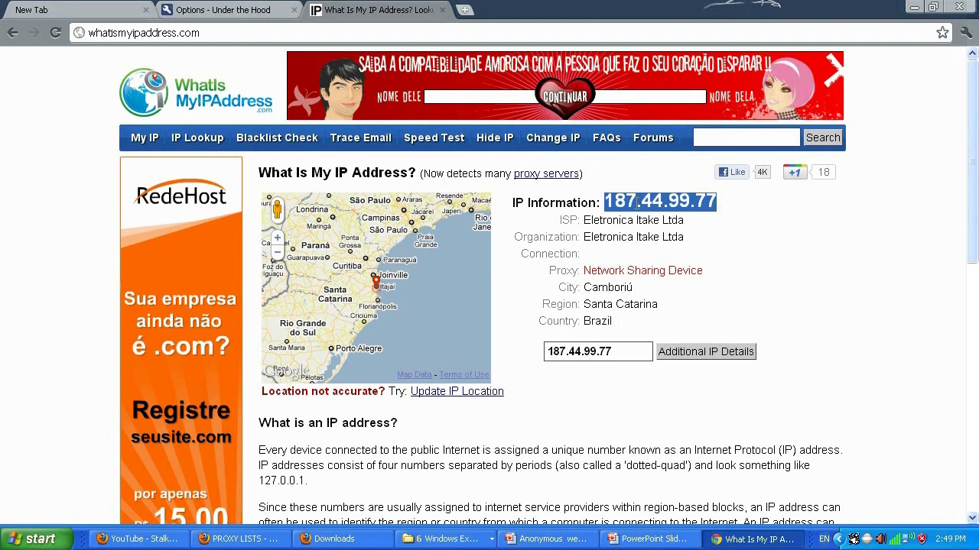
{"action": "left_click", "coordinate": [604, 201]}
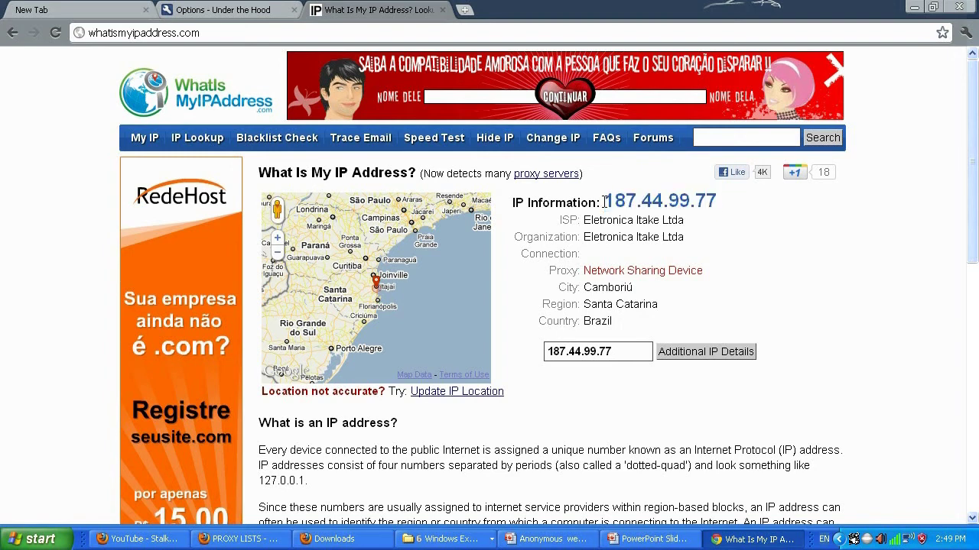
{"action": "double_click", "coordinate": [717, 201]}
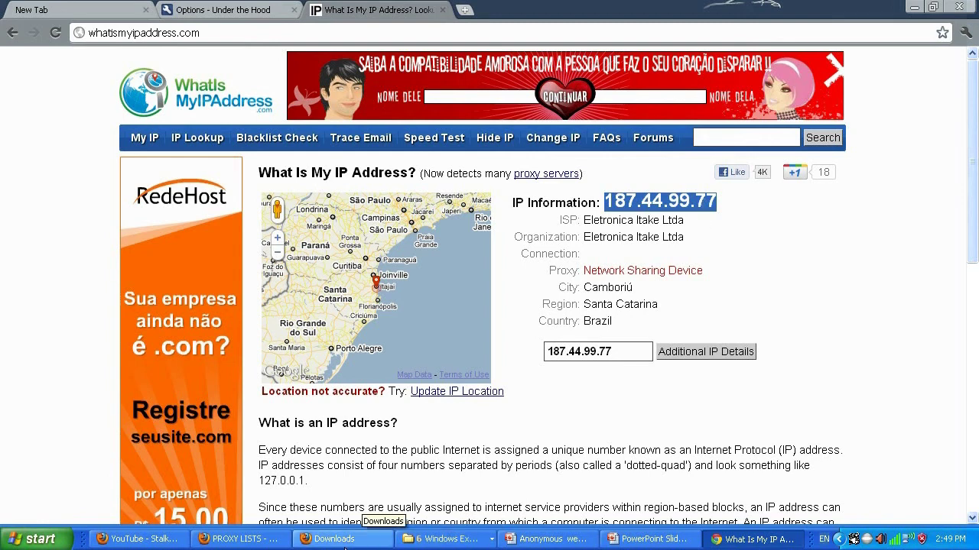
Pick out proxy 213.234.22.62 and its port 8080 in Firefox, then return to Chrome
{"action": "left_click", "coordinate": [260, 542]}
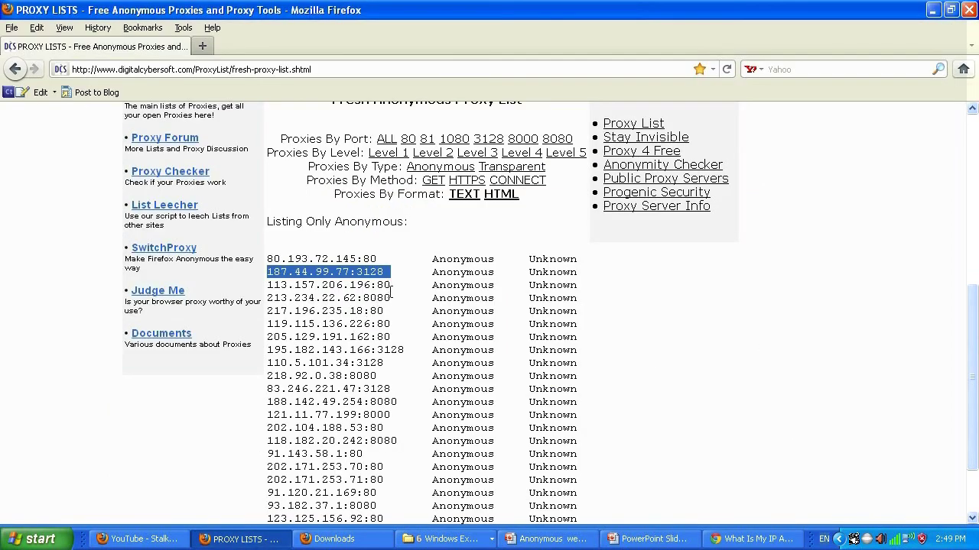
{"action": "left_click", "coordinate": [390, 295]}
{"action": "left_click_drag", "start_coordinate": [322, 294], "coordinate": [267, 298]}
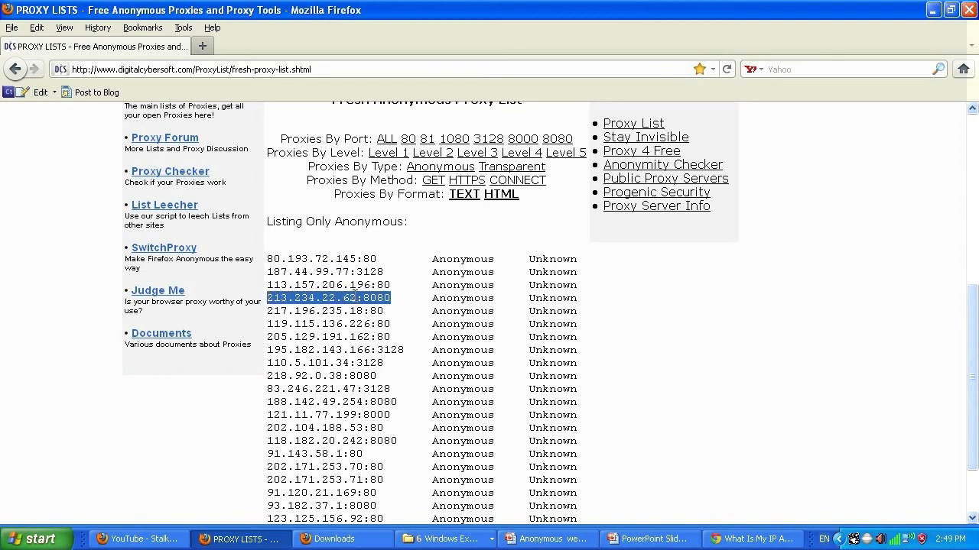
{"action": "left_click_drag", "start_coordinate": [353, 297], "coordinate": [268, 297]}
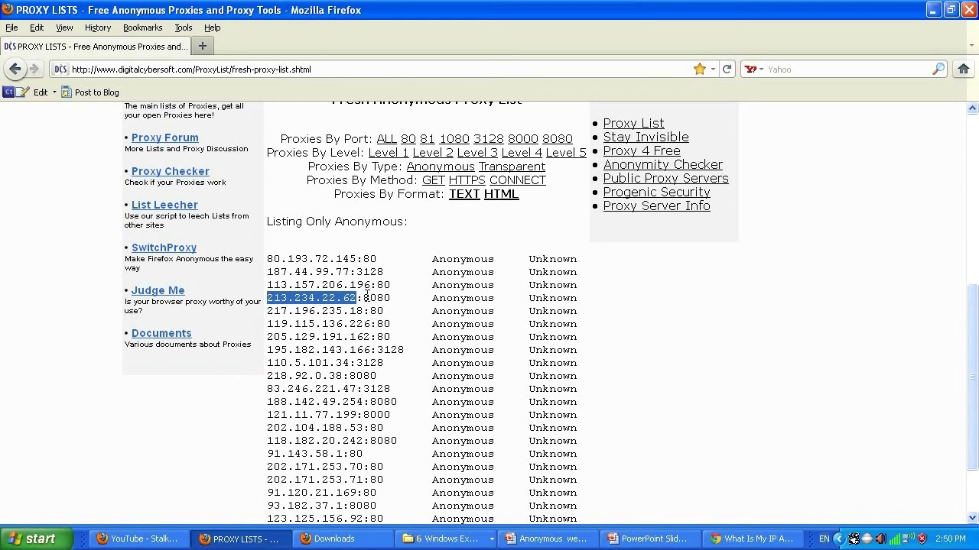
{"action": "left_click_drag", "start_coordinate": [363, 297], "coordinate": [267, 297]}
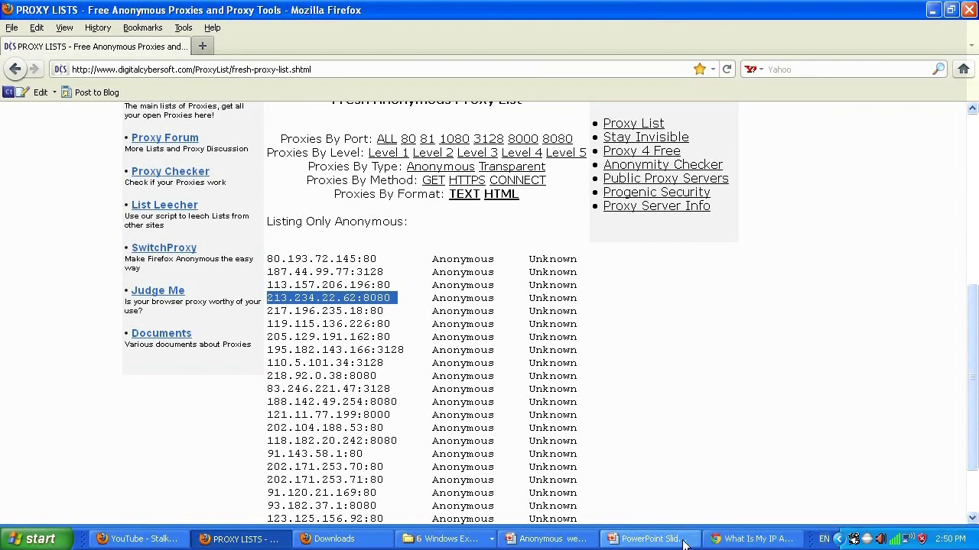
{"action": "left_click", "coordinate": [725, 539]}
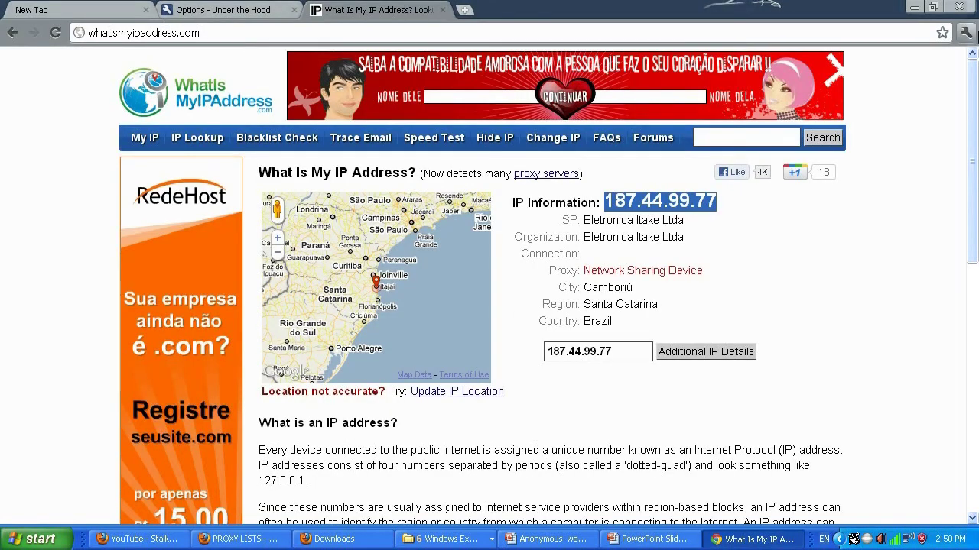
Open the LAN settings and paste 213.234.22.62:8080 over the proxy address 187.44.99.77
{"action": "left_click", "coordinate": [969, 34]}
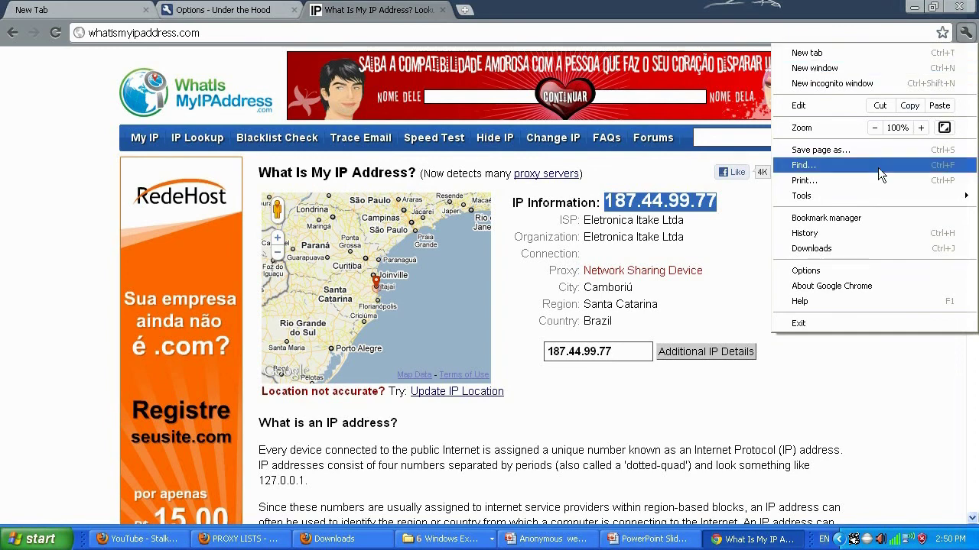
{"action": "left_click", "coordinate": [842, 273]}
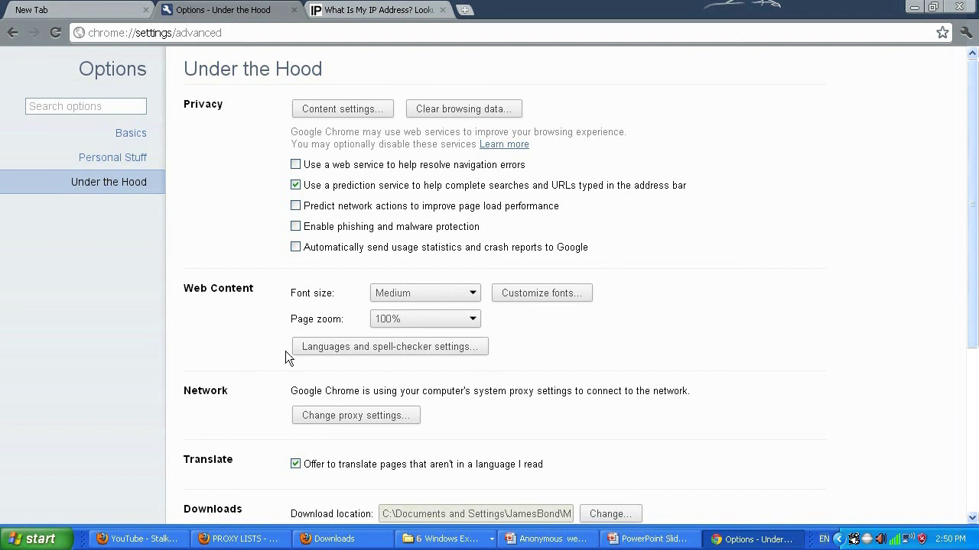
{"action": "left_click", "coordinate": [346, 416]}
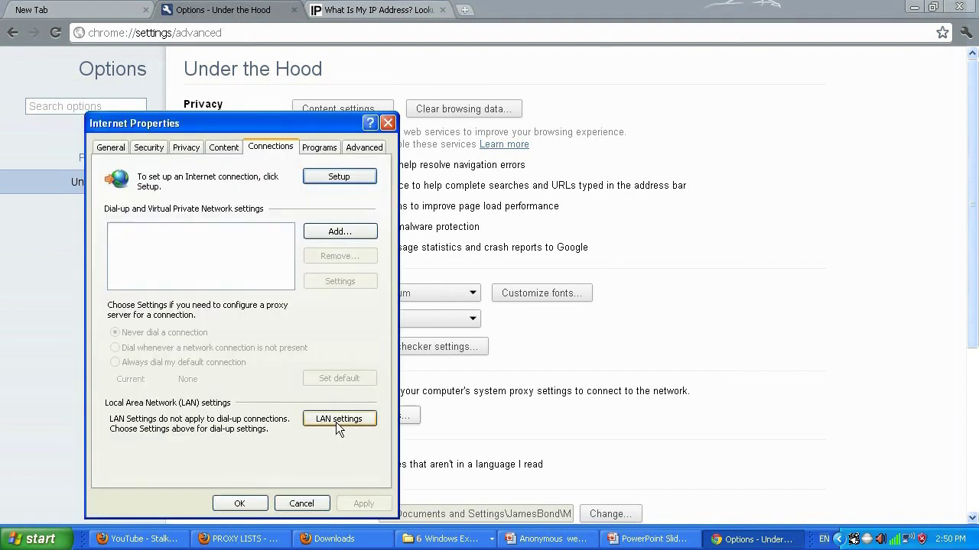
{"action": "left_click", "coordinate": [335, 420]}
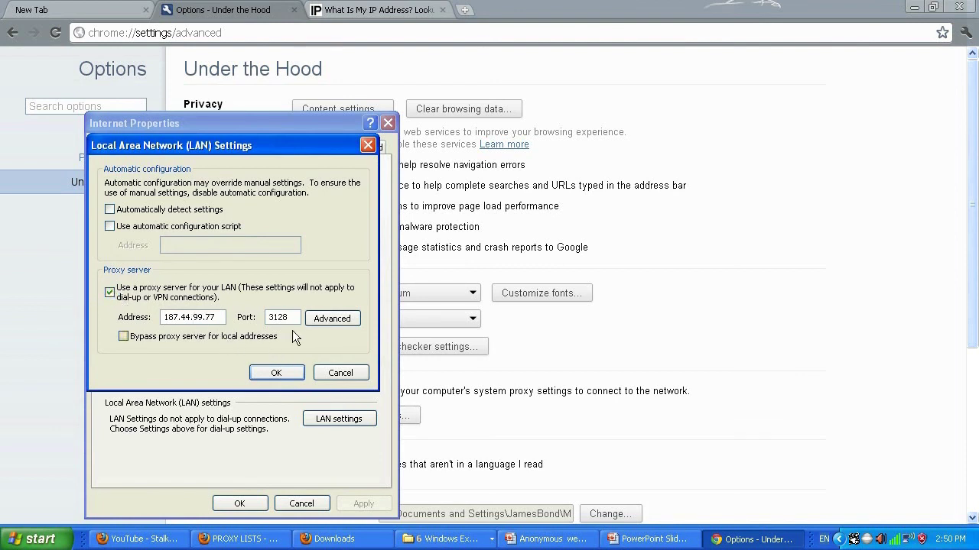
{"action": "left_click_drag", "start_coordinate": [218, 319], "coordinate": [110, 316]}
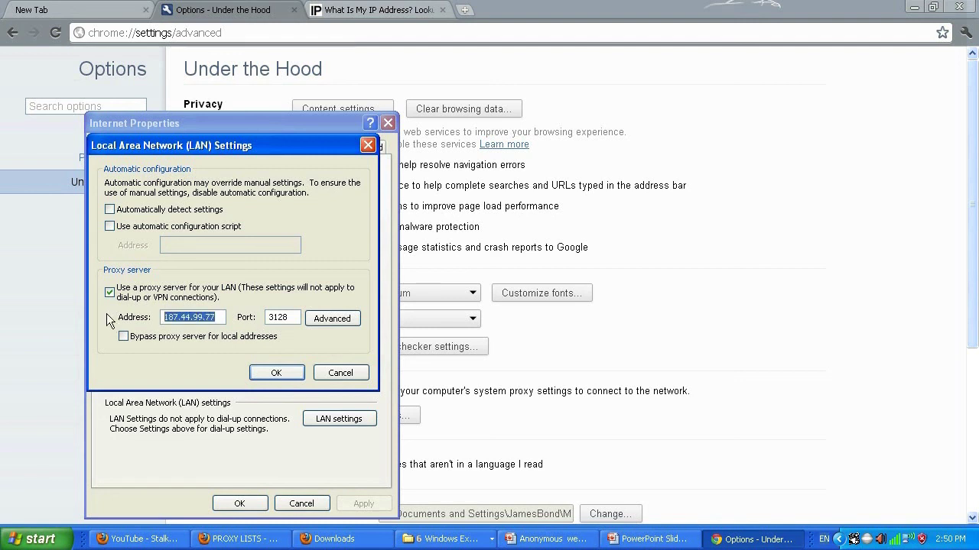
{"action": "type", "text": "34.22.62:8080"}
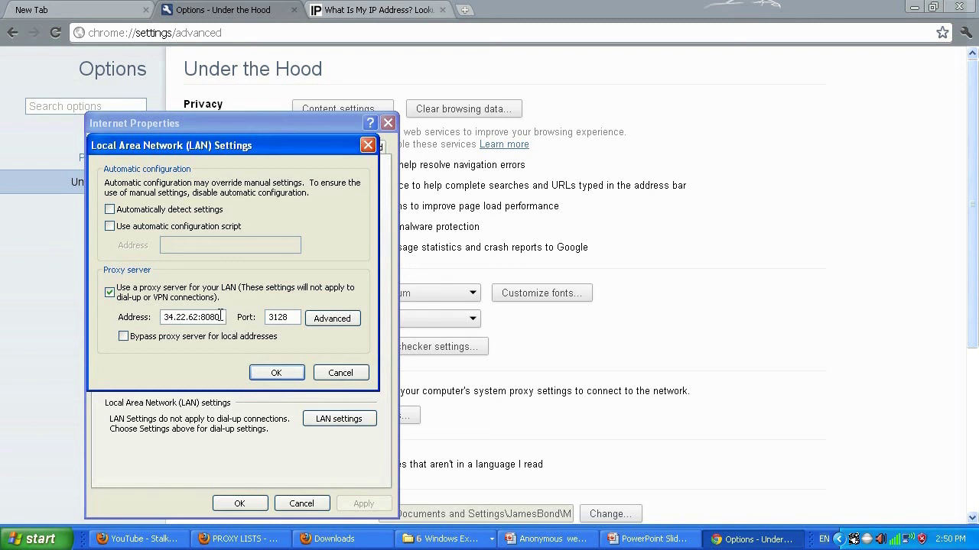
Delete the port from the address, set Port to 8080, and close both proxy dialogs
{"action": "left_click_drag", "start_coordinate": [221, 317], "coordinate": [200, 316]}
{"action": "key", "text": "BackSpace"}
{"action": "key", "text": "BackSpace"}
{"action": "left_click_drag", "start_coordinate": [293, 318], "coordinate": [264, 316]}
{"action": "type", "text": "8080"}
{"action": "left_click", "coordinate": [279, 373]}
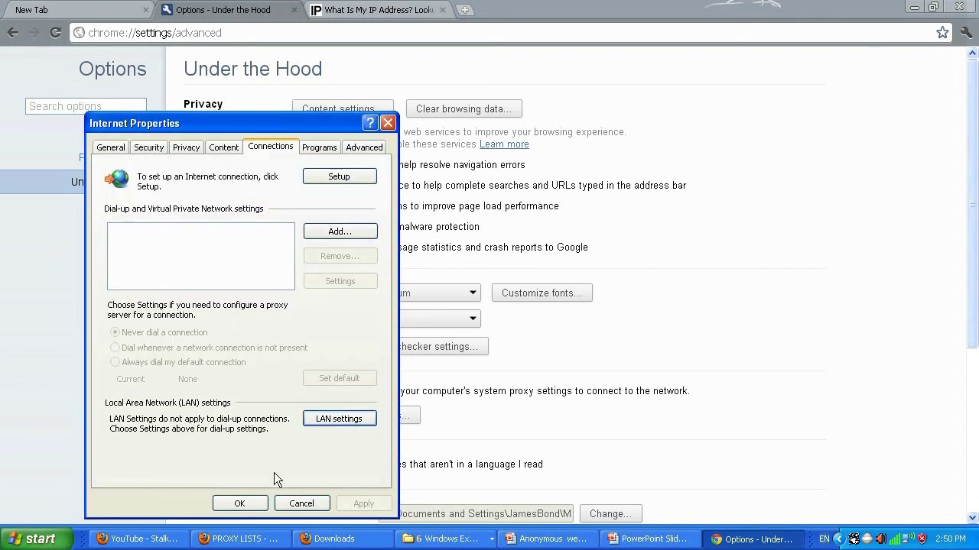
{"action": "left_click", "coordinate": [255, 502]}
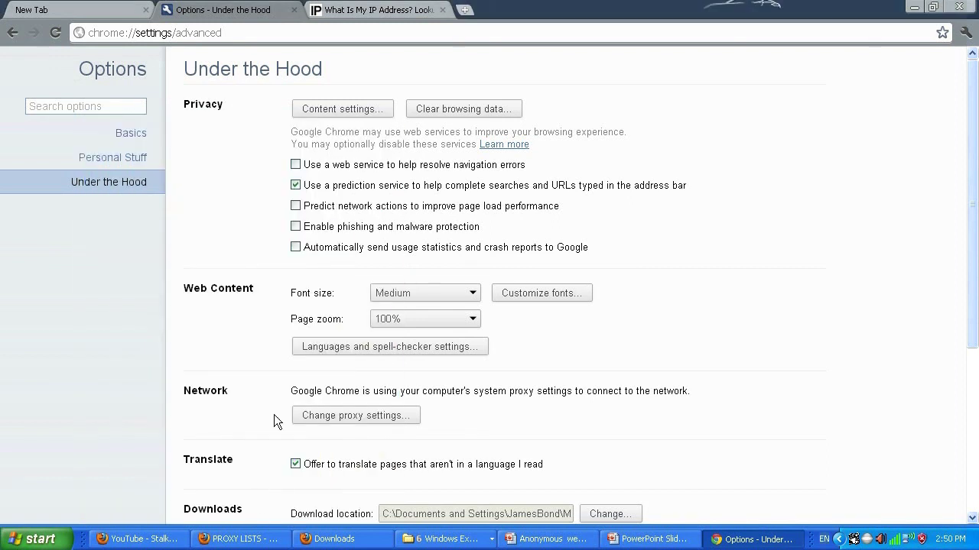
Reload the whatismyipaddress.com tab from the page's context menu to recheck the IP
{"action": "left_click", "coordinate": [404, 14]}
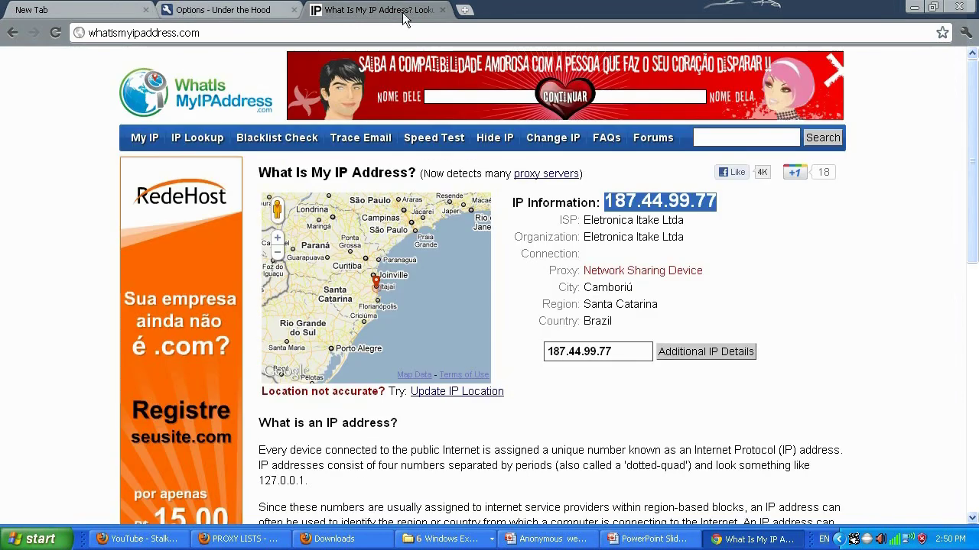
{"action": "right_click", "coordinate": [59, 220]}
{"action": "left_click", "coordinate": [69, 257]}
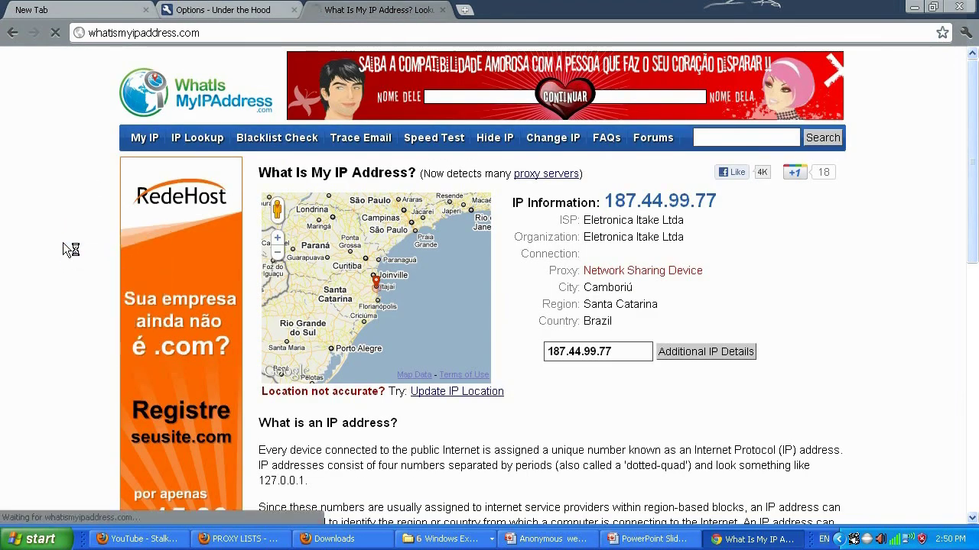